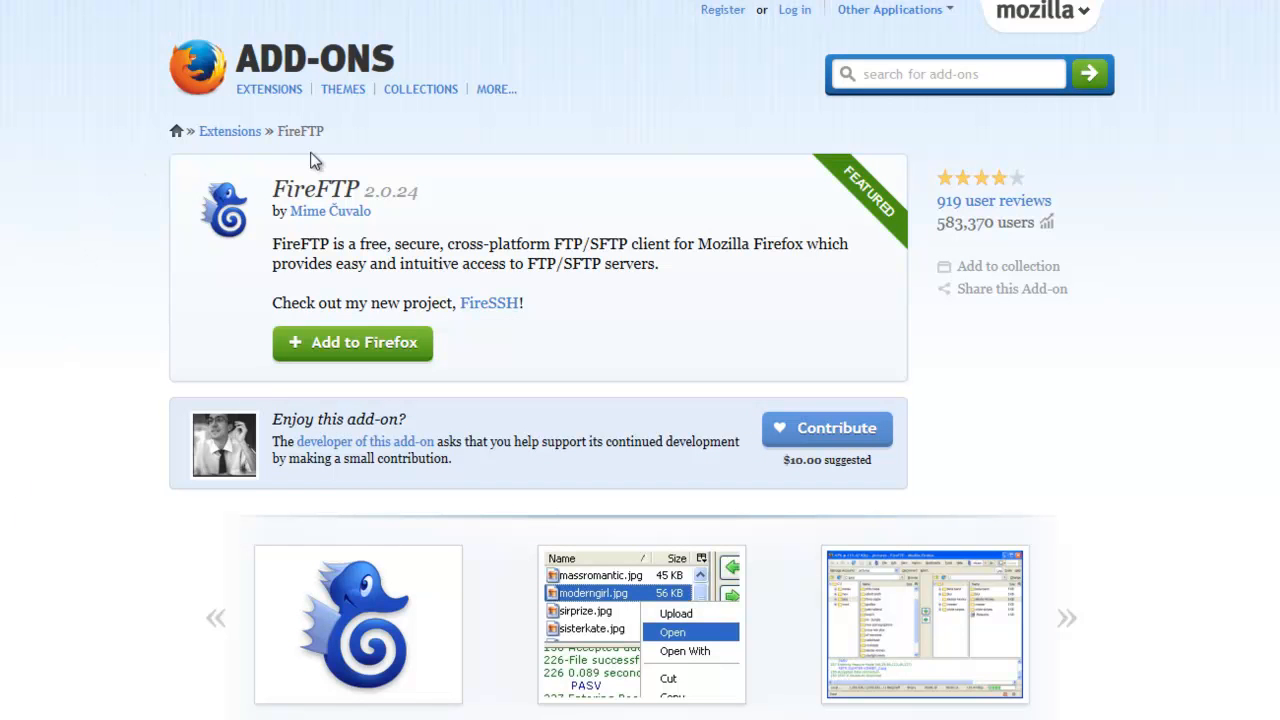
pyautogui.click(342, 344)
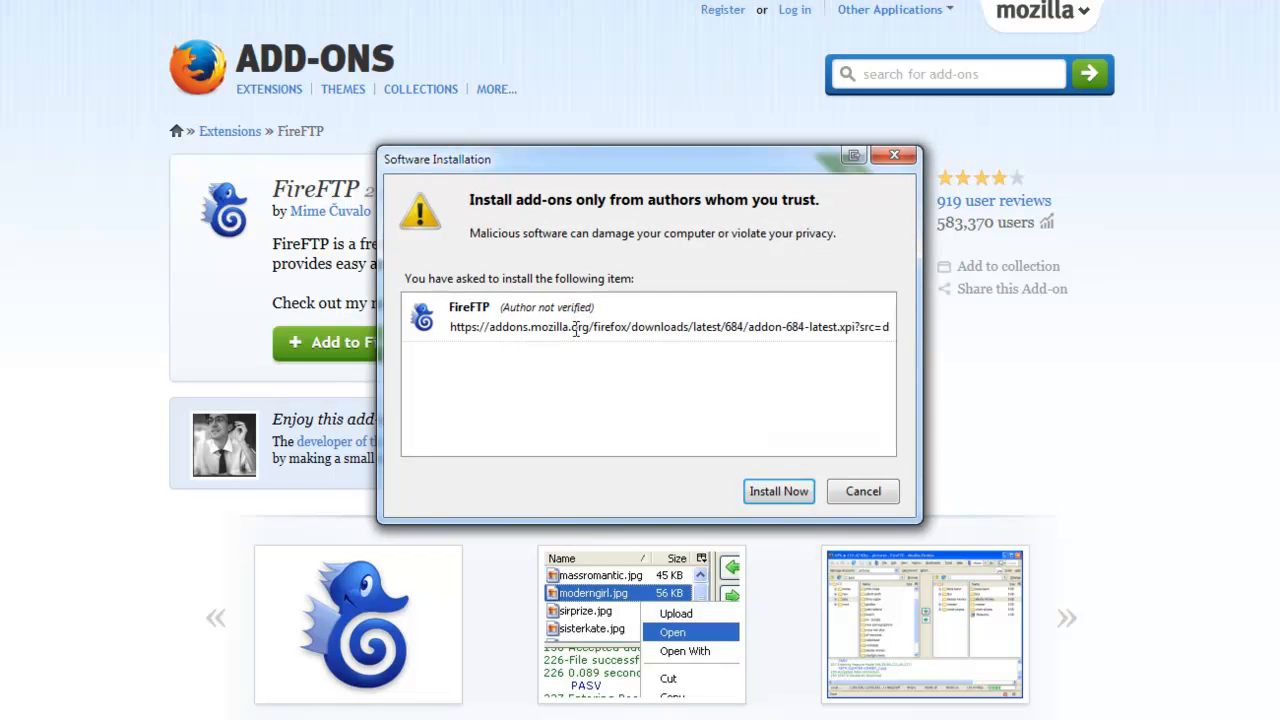
pyautogui.click(866, 498)
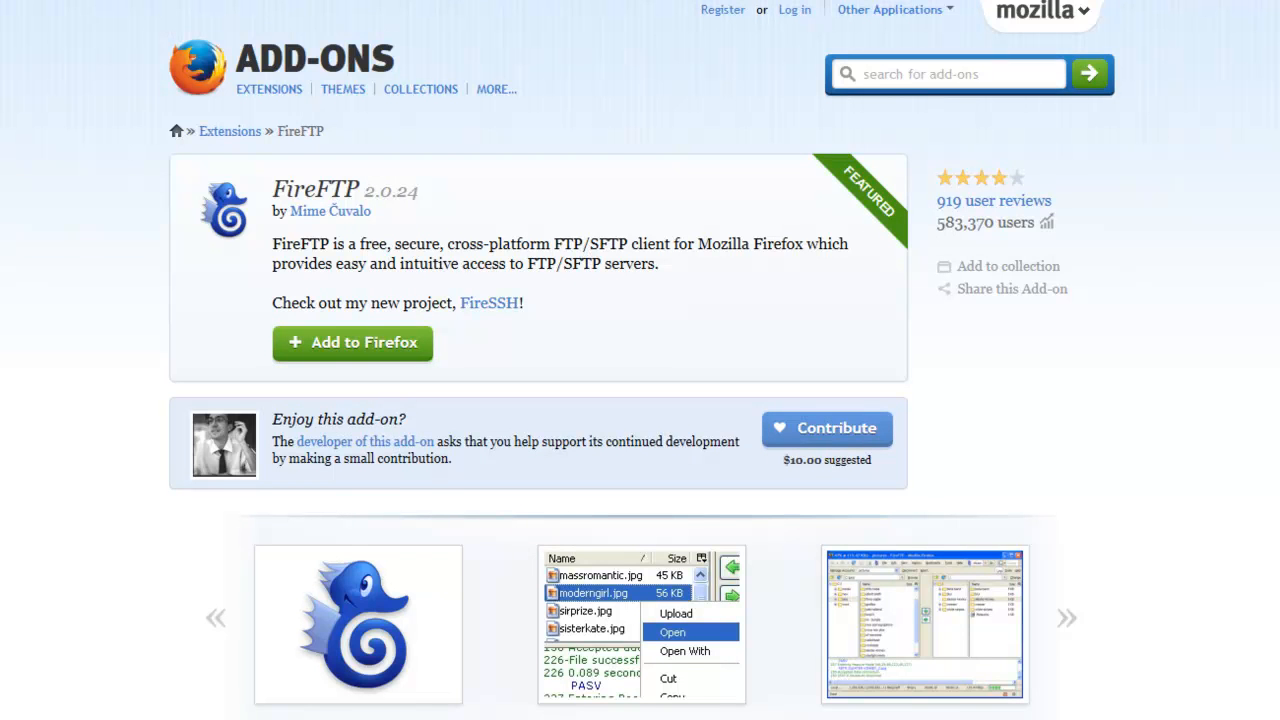
pyautogui.hotkey('alt', 't')
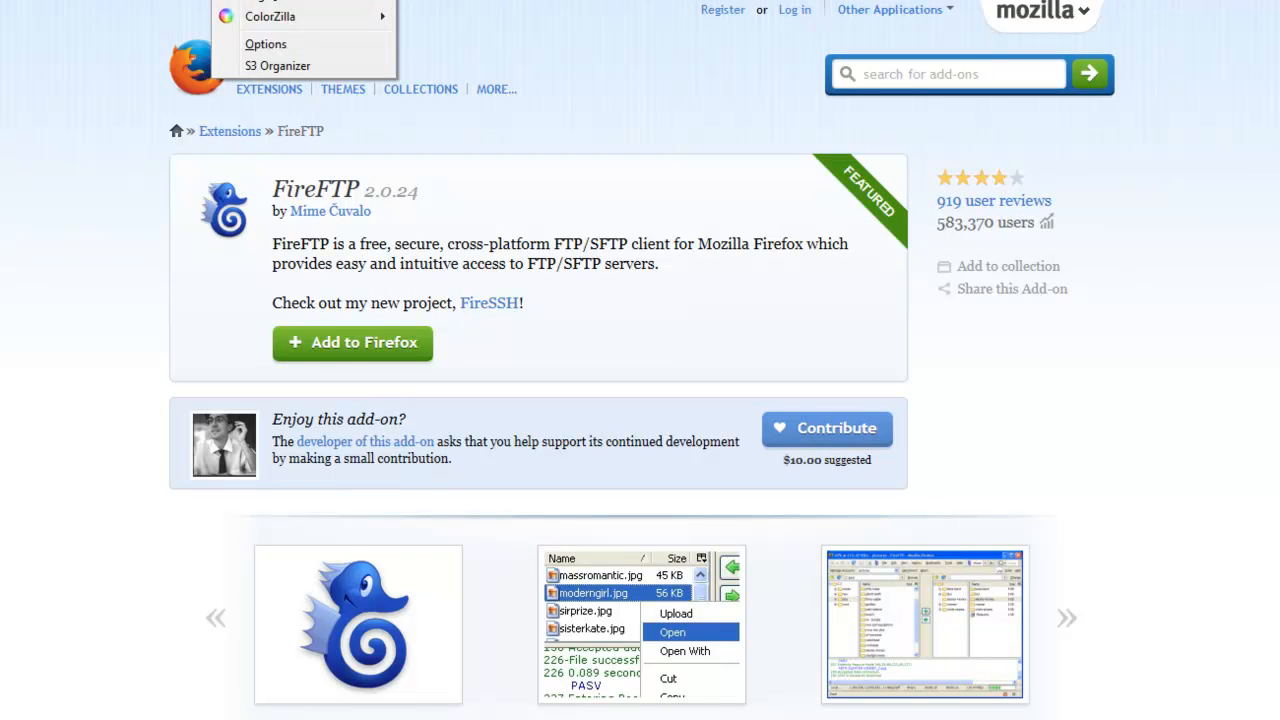
pyautogui.press('Right')
pyautogui.press('Escape')
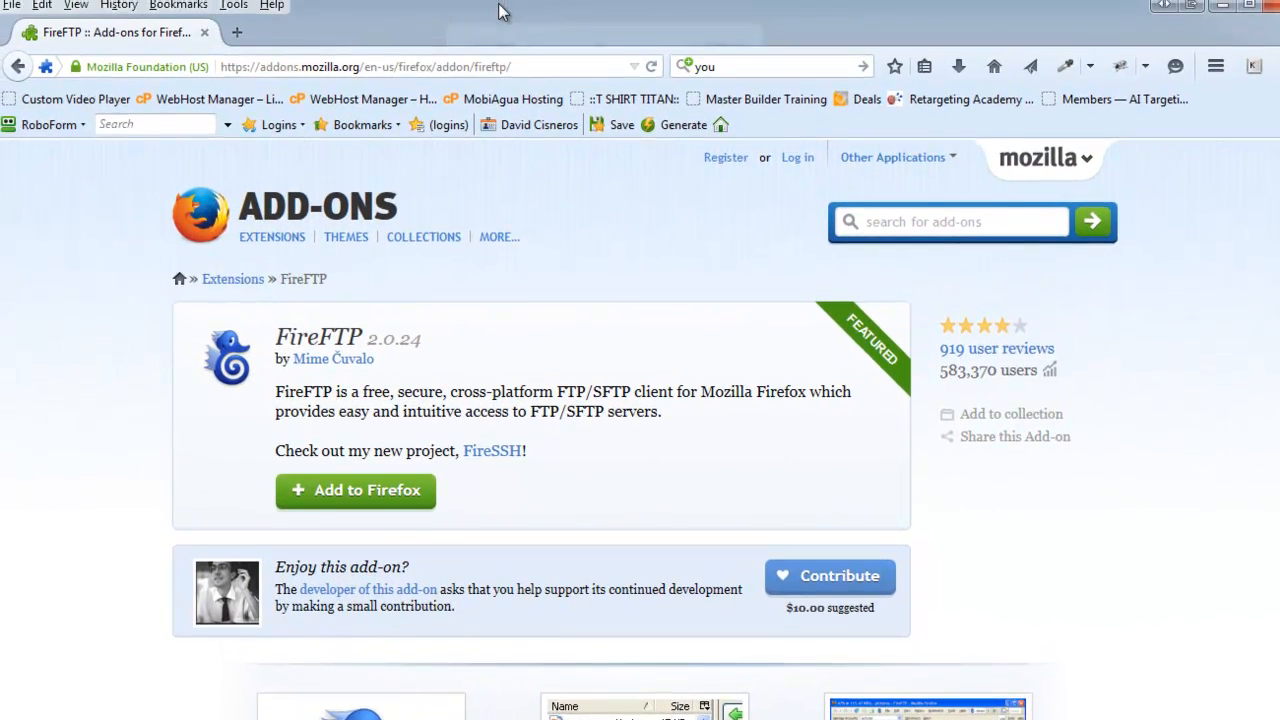
# Open the installed FireFTP add-on and narrow its local file pane to give the remote pane more room.
pyautogui.click(234, 6)
pyautogui.moveTo(297, 122)
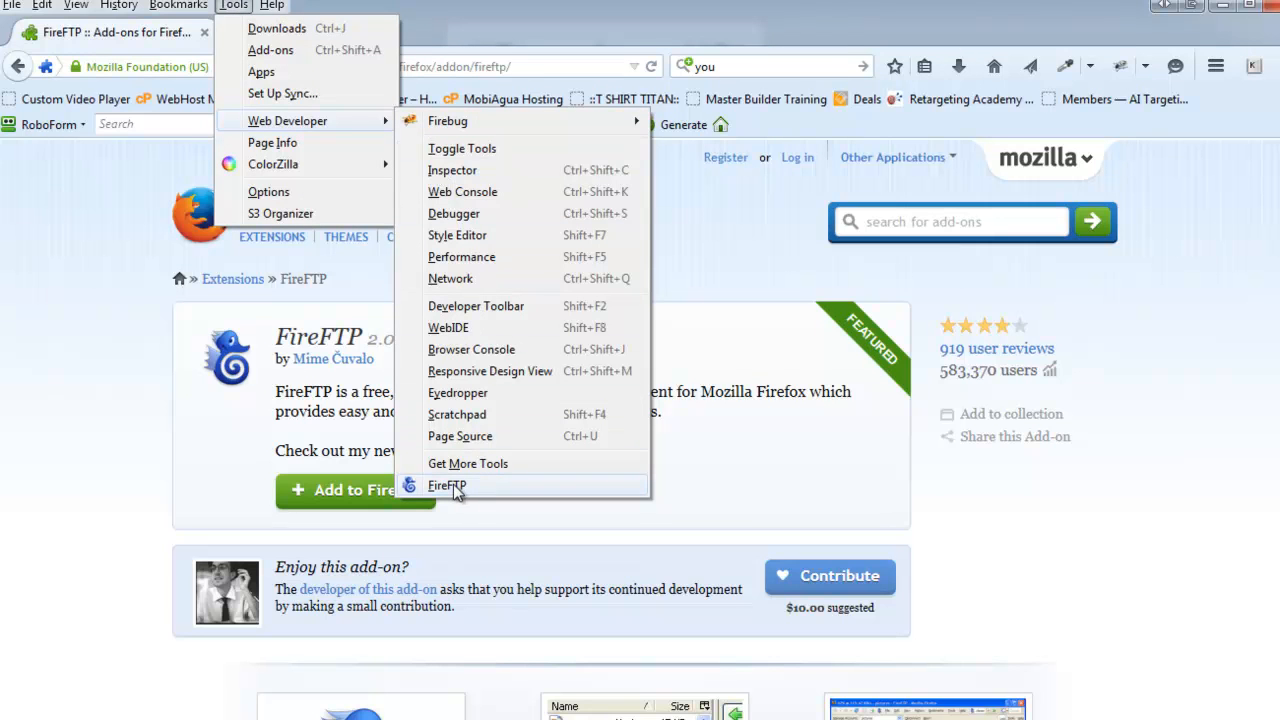
pyautogui.click(447, 486)
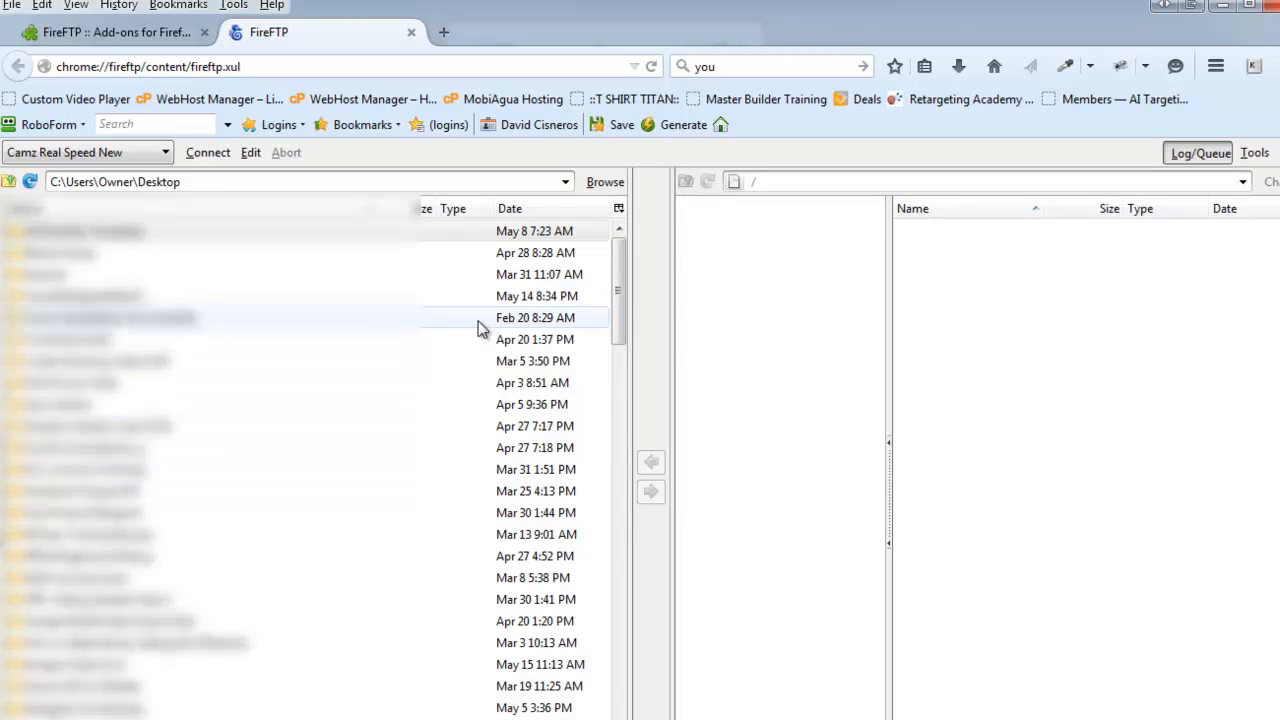
pyautogui.moveTo(623, 363); pyautogui.dragTo(321, 377)
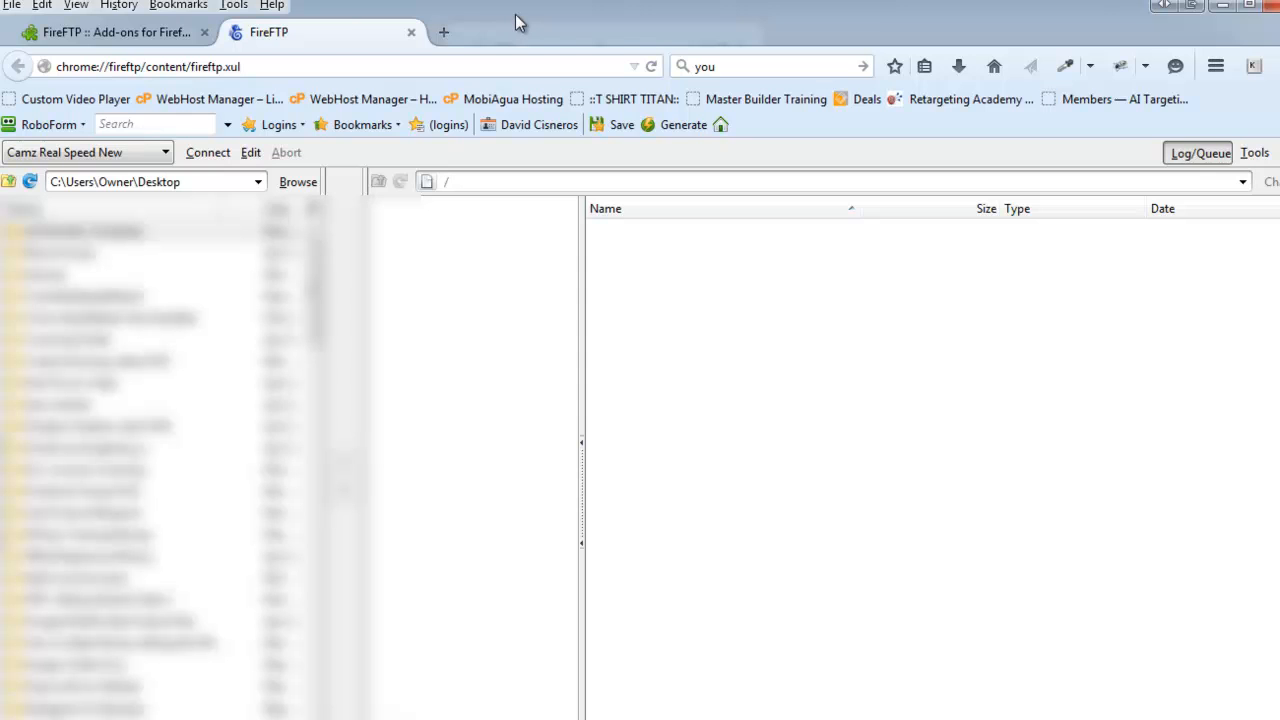
pyautogui.click(1224, 8)
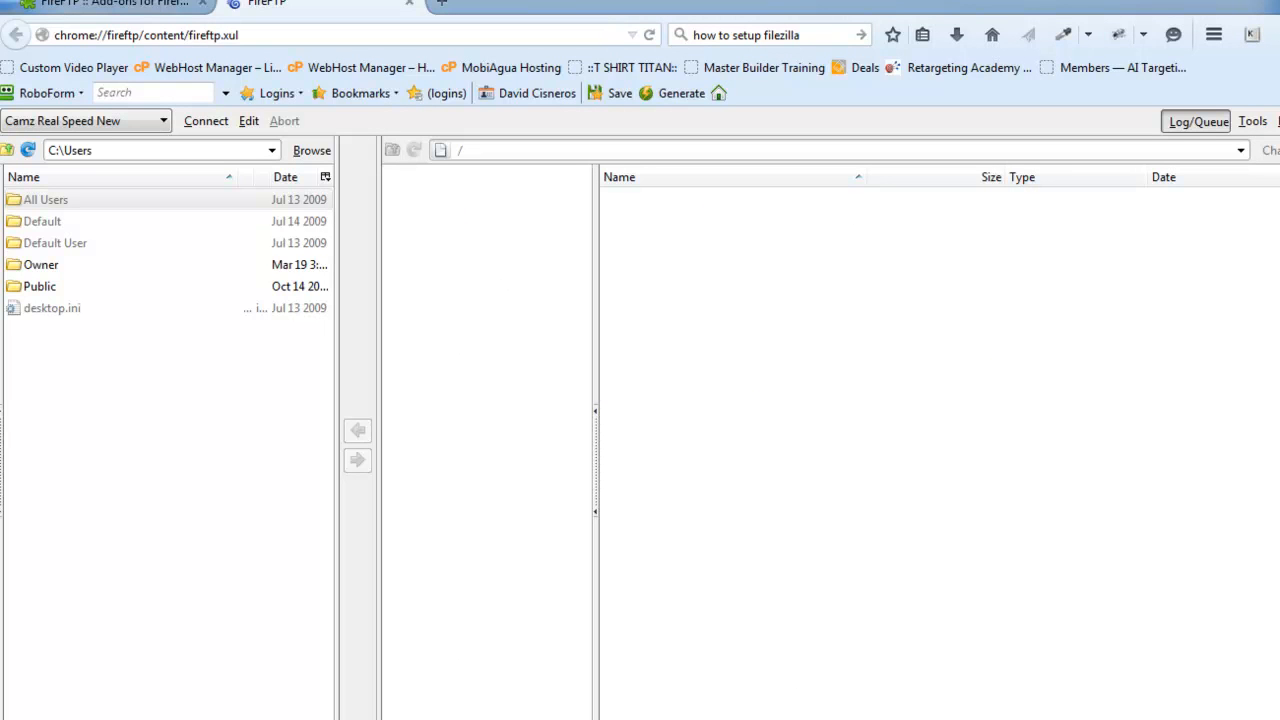
pyautogui.moveTo(478, 0); pyautogui.dragTo(470, 0)
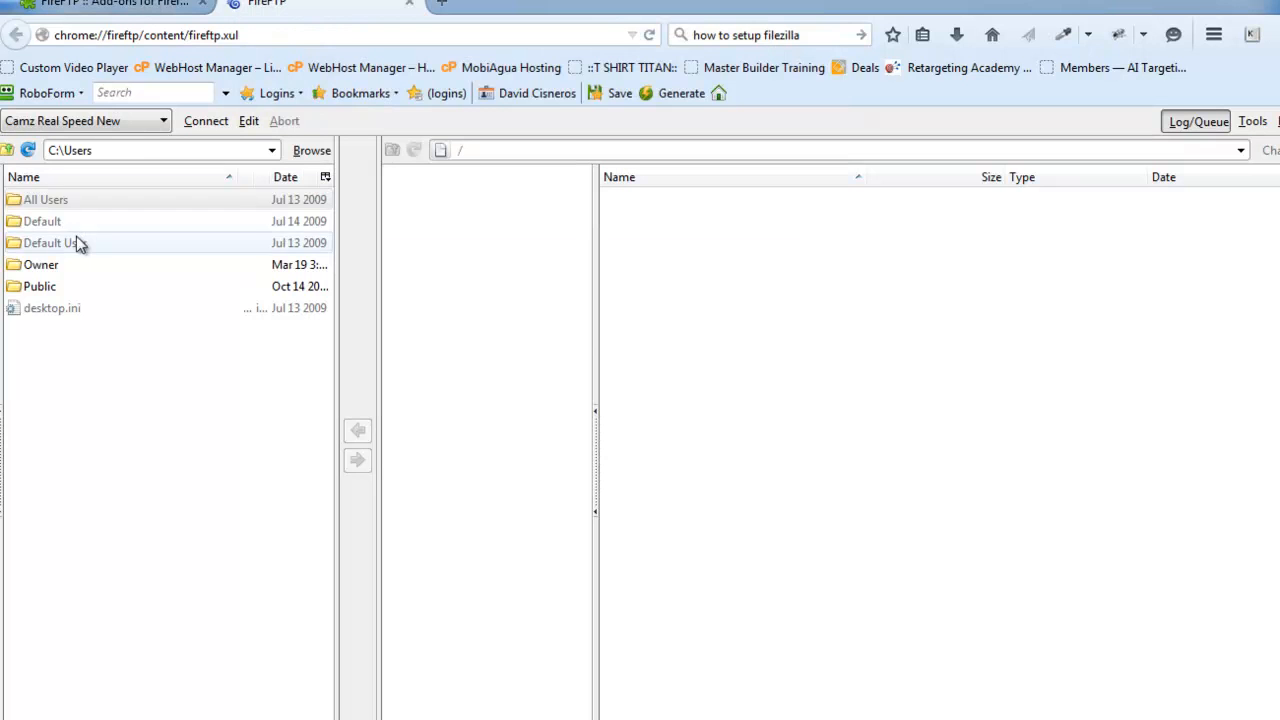
# Create a new FireFTP account and name it Online Marketing Tutorial Videos.
pyautogui.click(164, 122)
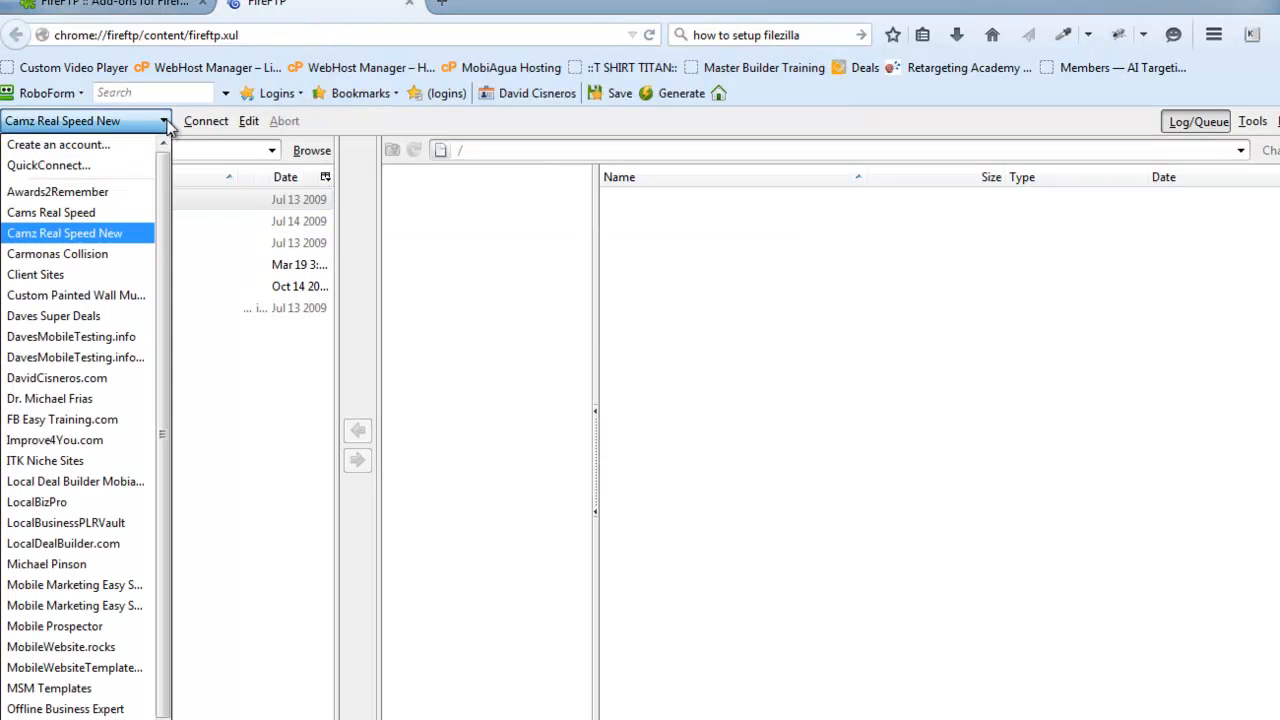
pyautogui.click(112, 145)
pyautogui.click(698, 328)
pyautogui.write('Online Marketing')
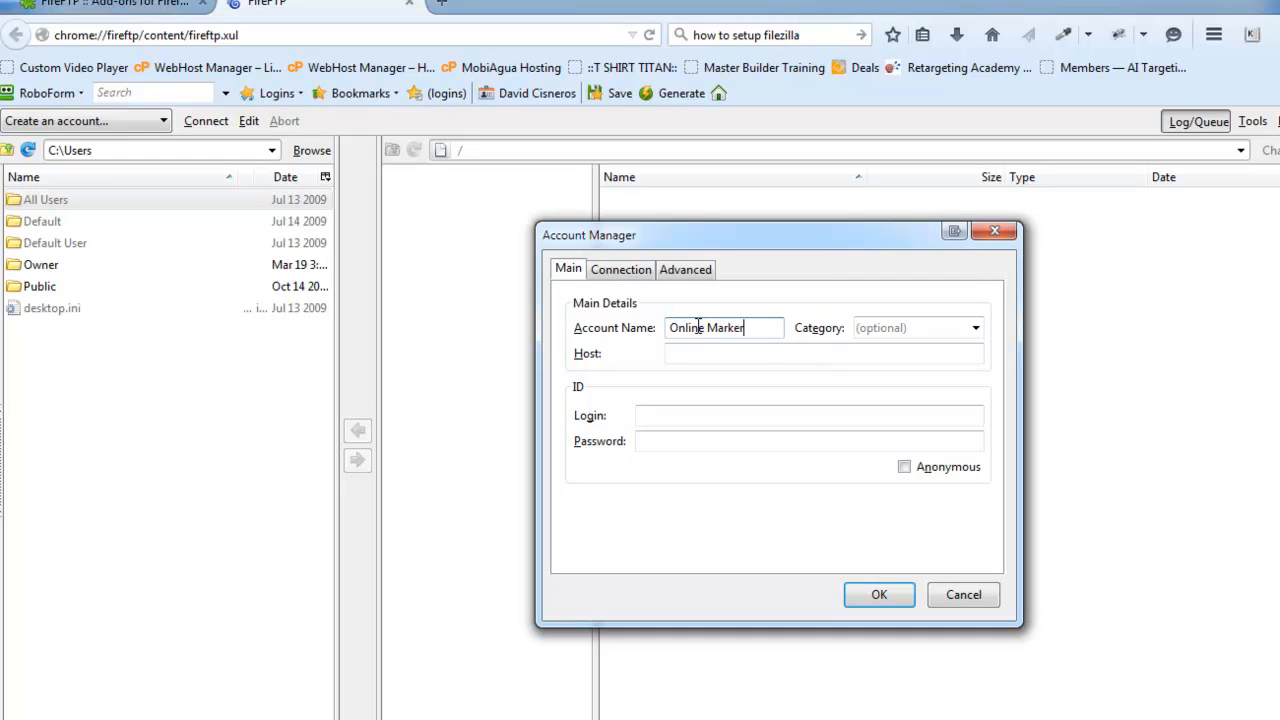
pyautogui.press('BackSpace')
pyautogui.press('BackSpace')
pyautogui.write('ng')
pyautogui.press('BackSpace')
pyautogui.press('BackSpace')
pyautogui.press('BackSpace')
pyautogui.press('BackSpace')
pyautogui.write('ting Video Tutorials')
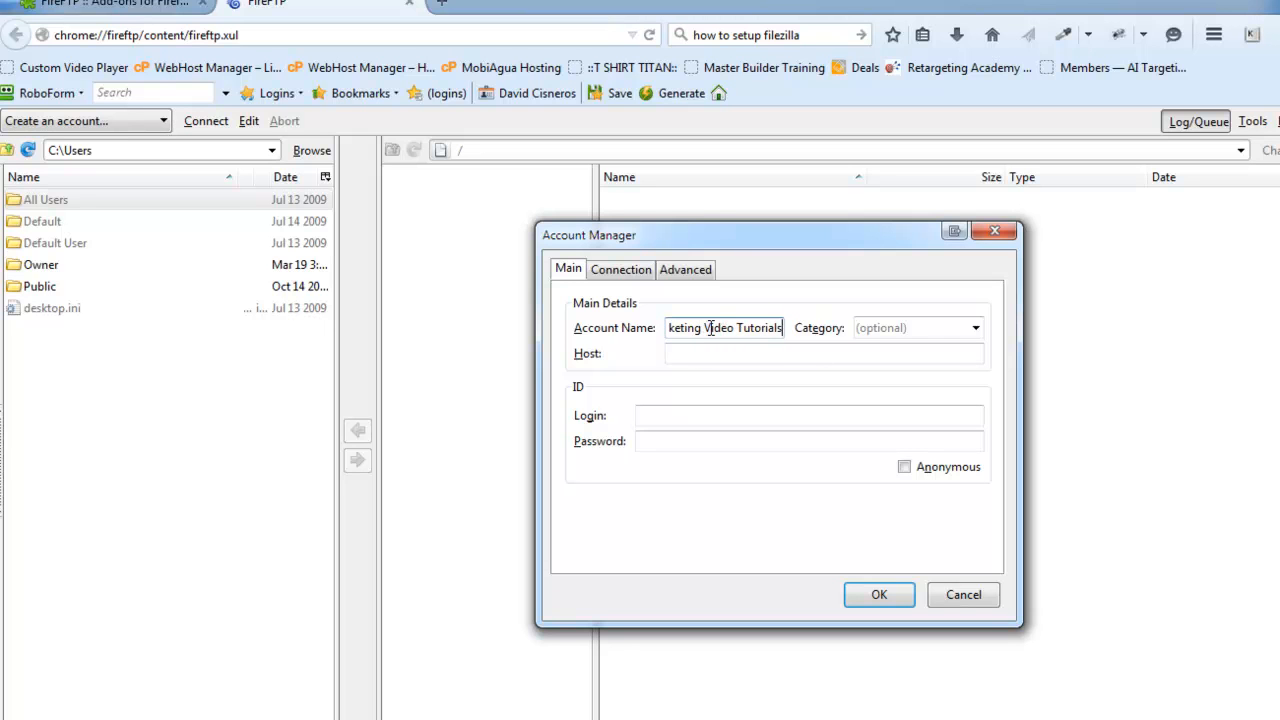
pyautogui.moveTo(705, 330); pyautogui.dragTo(808, 328)
pyautogui.write('tutor')
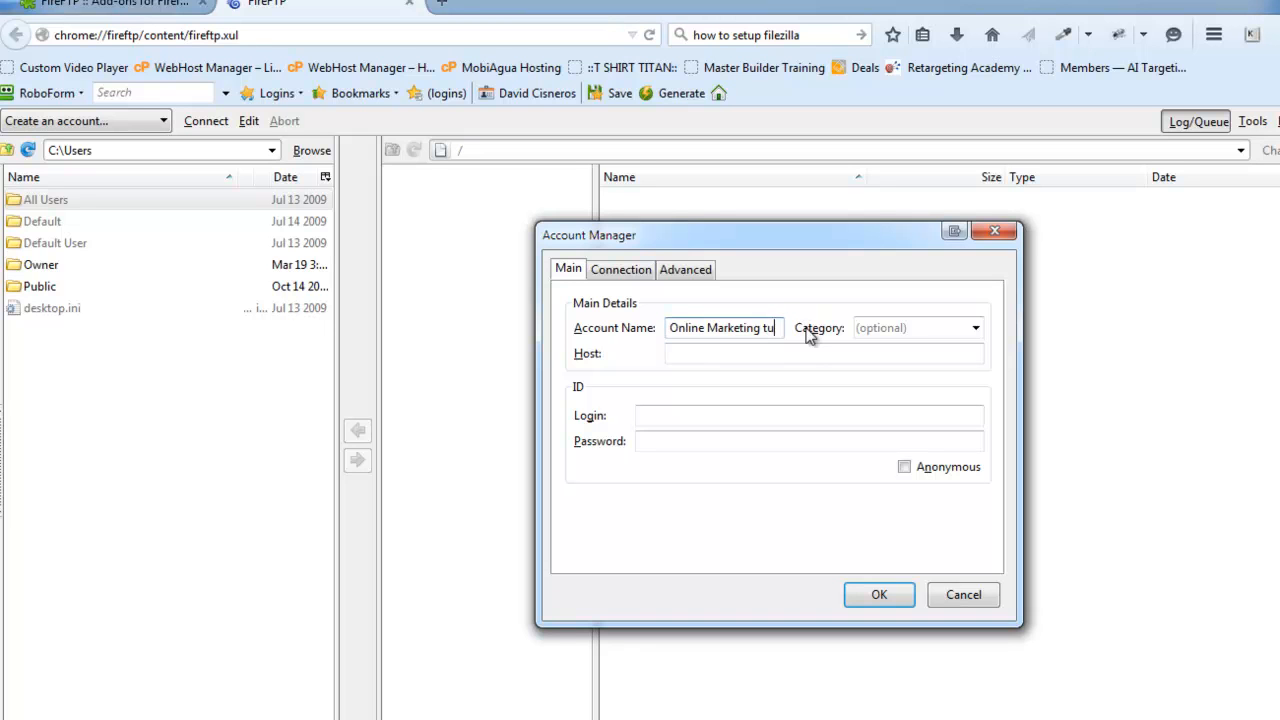
pyautogui.press('BackSpace')
pyautogui.press('BackSpace')
pyautogui.press('BackSpace')
pyautogui.press('BackSpace')
pyautogui.press('BackSpace')
pyautogui.write('Tutorial Videos')
# Set the account's host to the IP 64.91.229.229 from the Notepad account info, and move the notes beside the account form.
pyautogui.click(735, 354)
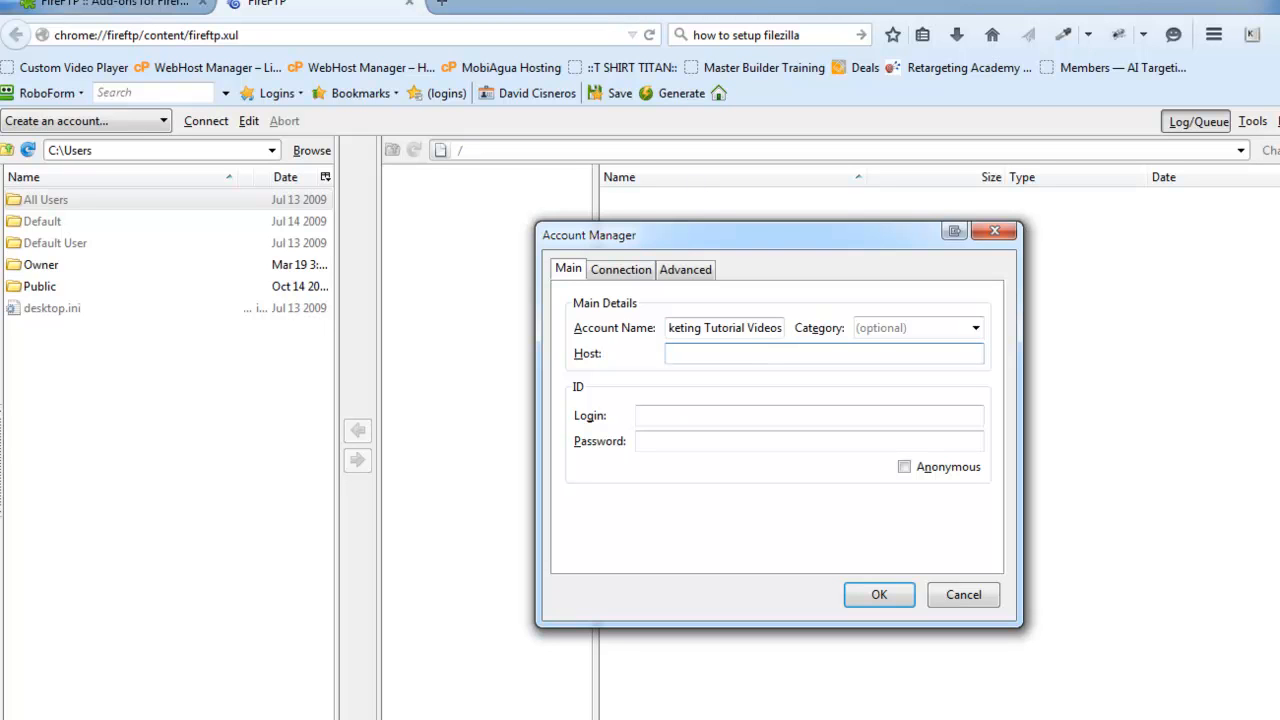
pyautogui.hotkey('alt', 'Tab')
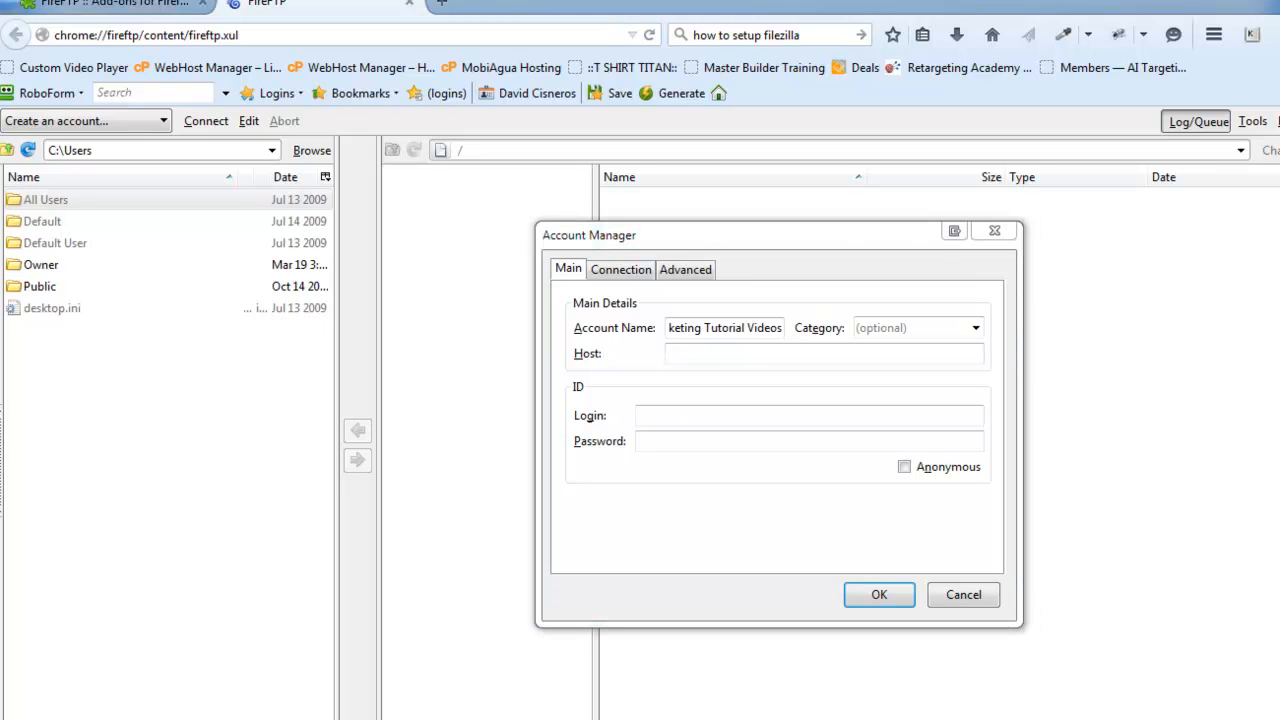
pyautogui.click(701, 352)
pyautogui.write('64.91.229.229')
pyautogui.moveTo(625, 0); pyautogui.dragTo(740, 95)
pyautogui.click(507, 256)
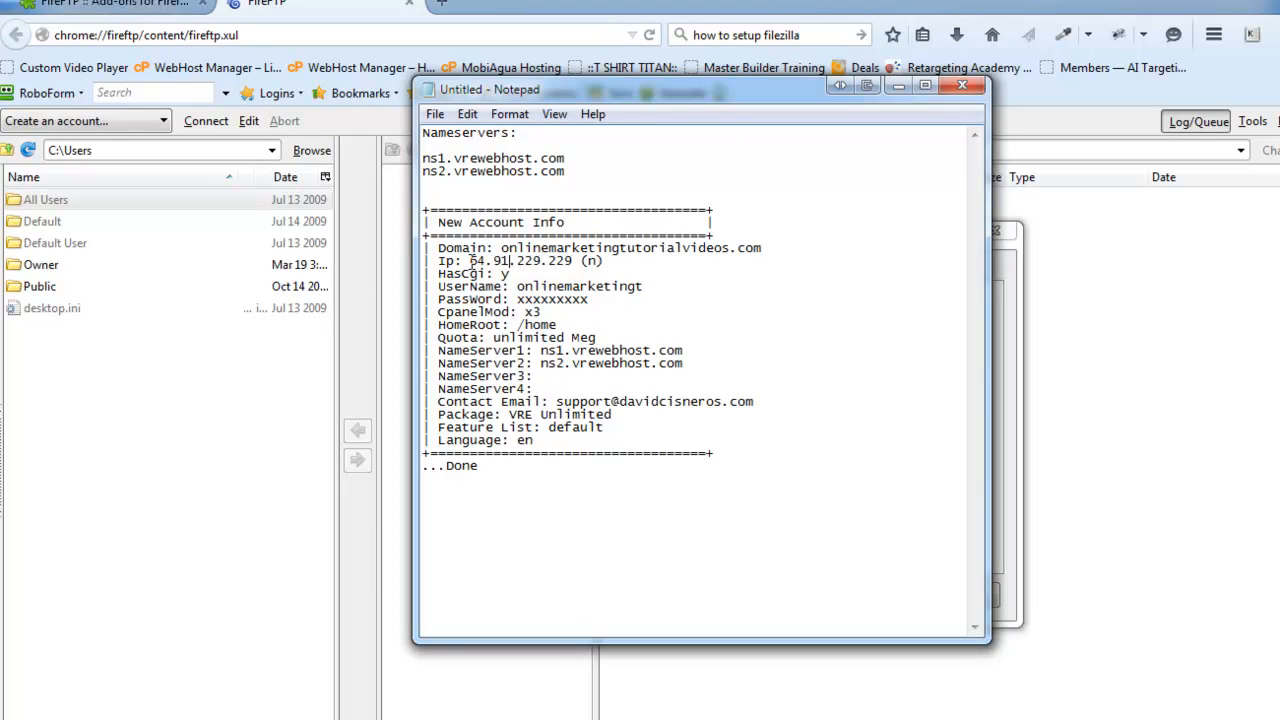
pyautogui.moveTo(469, 260); pyautogui.dragTo(573, 266)
pyautogui.moveTo(650, 85); pyautogui.dragTo(1270, 200)
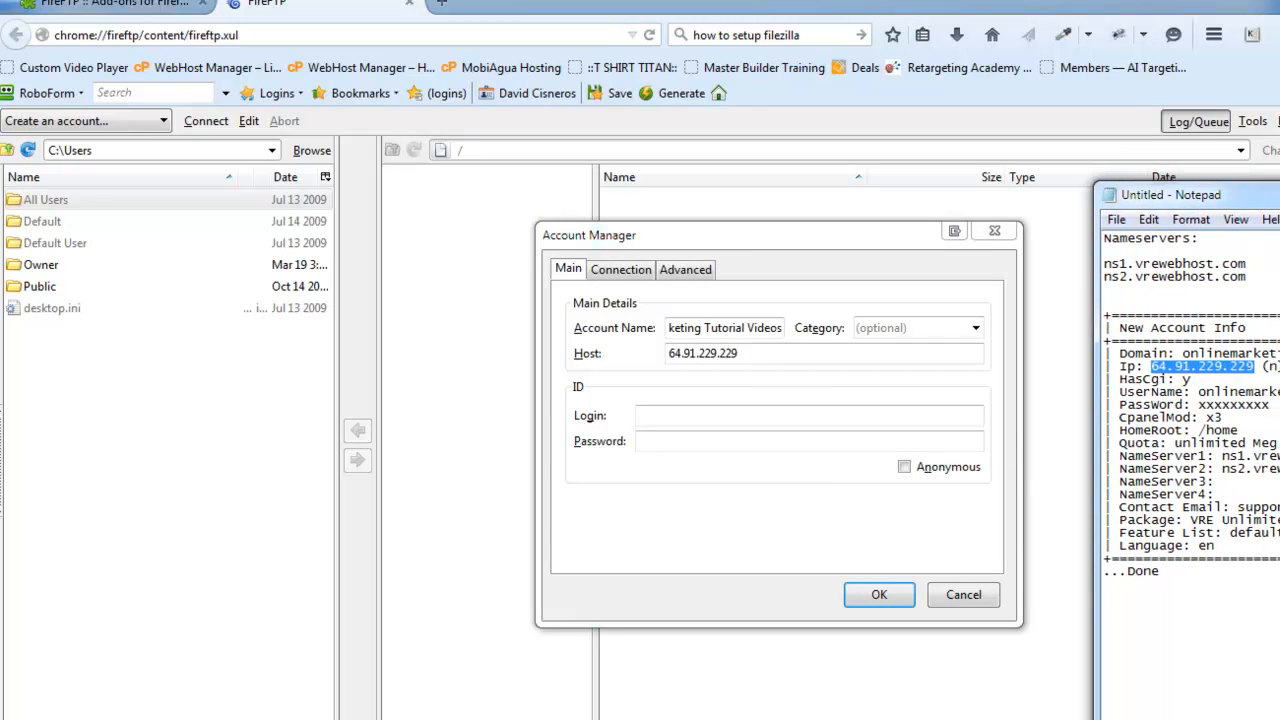
pyautogui.doubleClick(1203, 392)
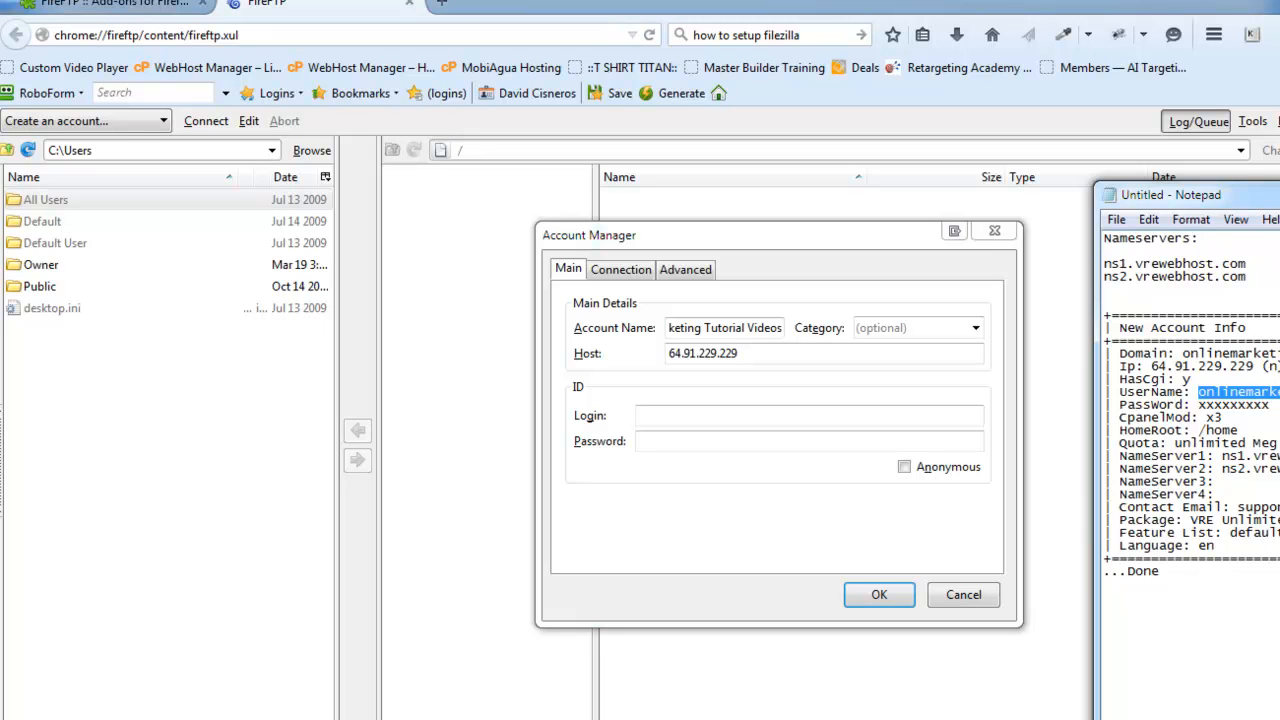
pyautogui.click(757, 416)
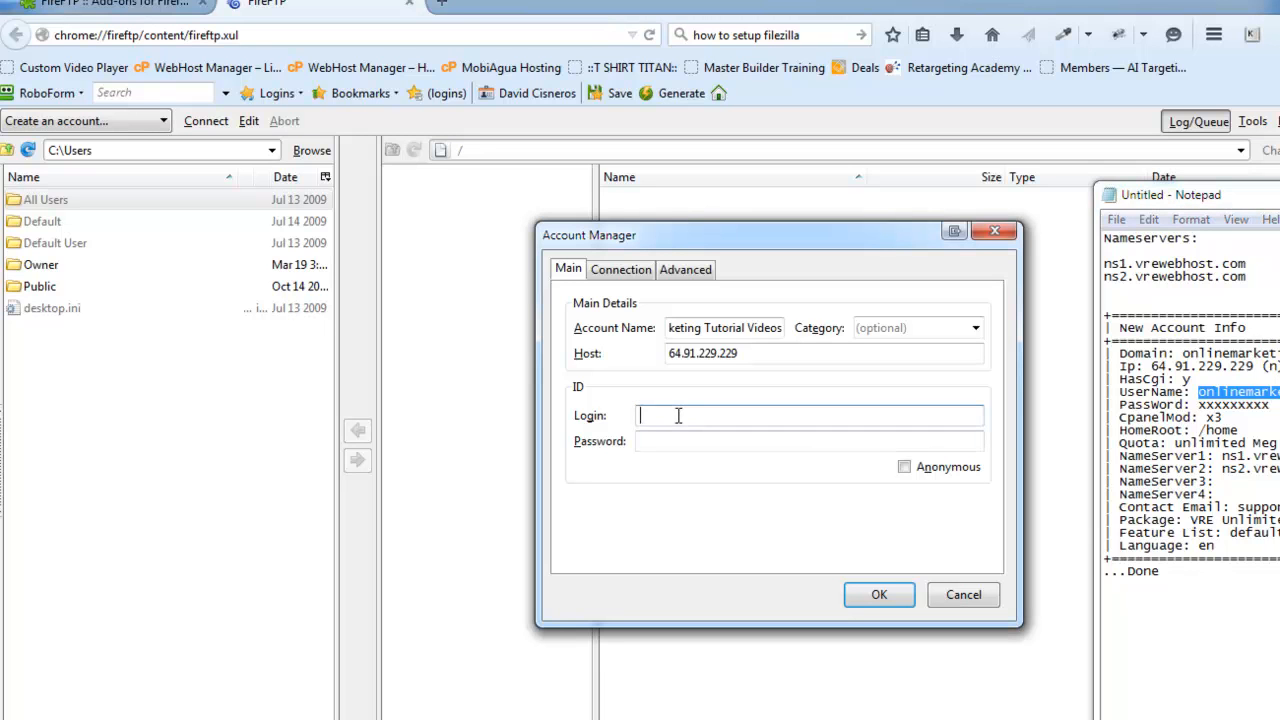
pyautogui.write('onlinemarketingt')
pyautogui.click(683, 441)
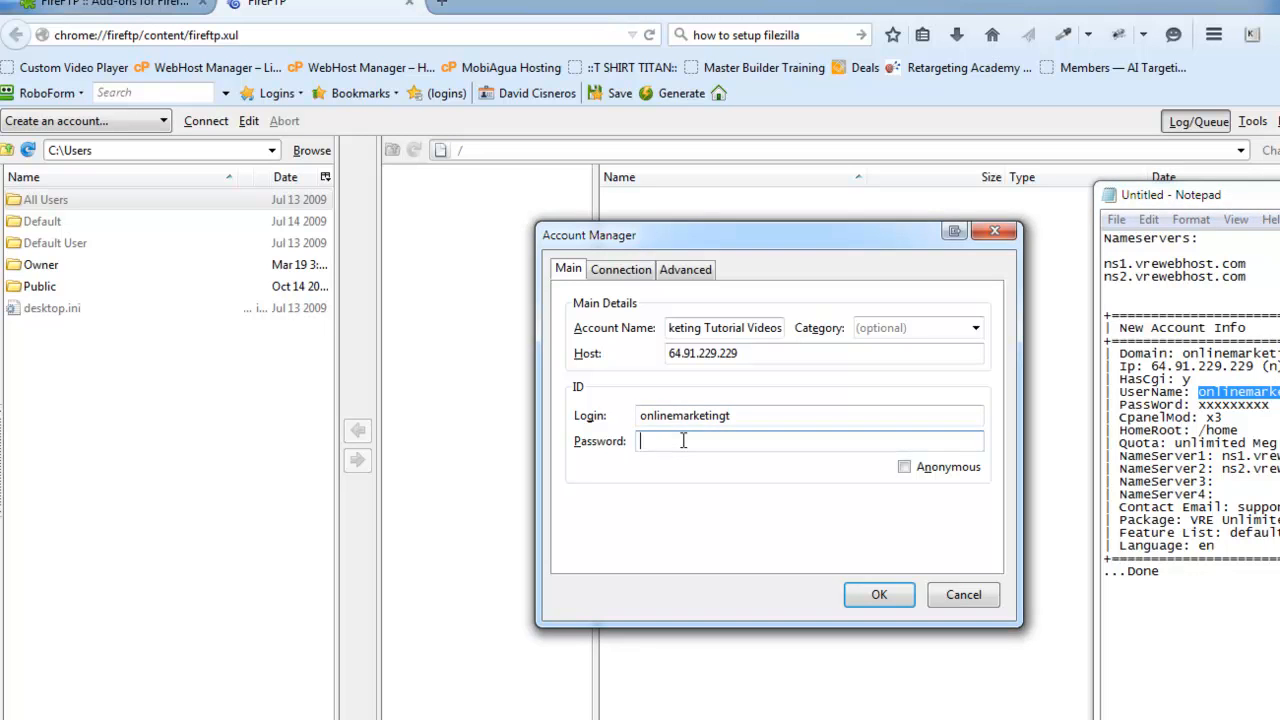
pyautogui.write('•')
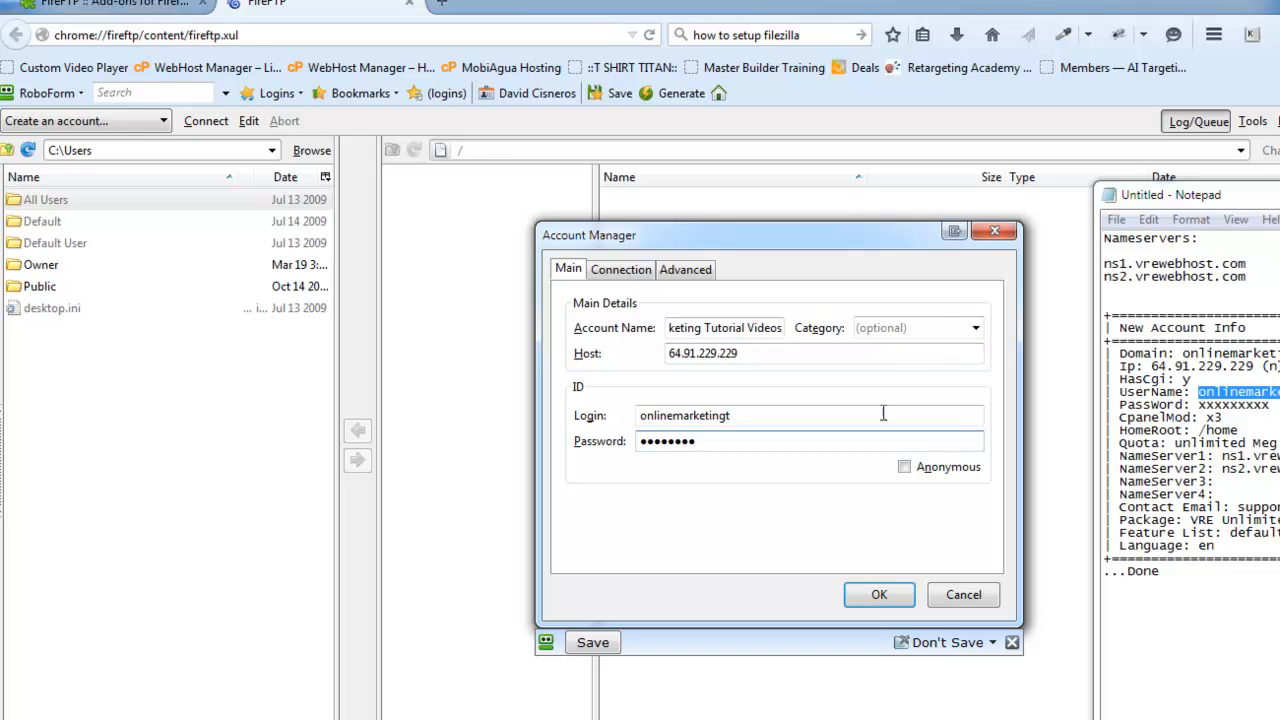
pyautogui.click(877, 598)
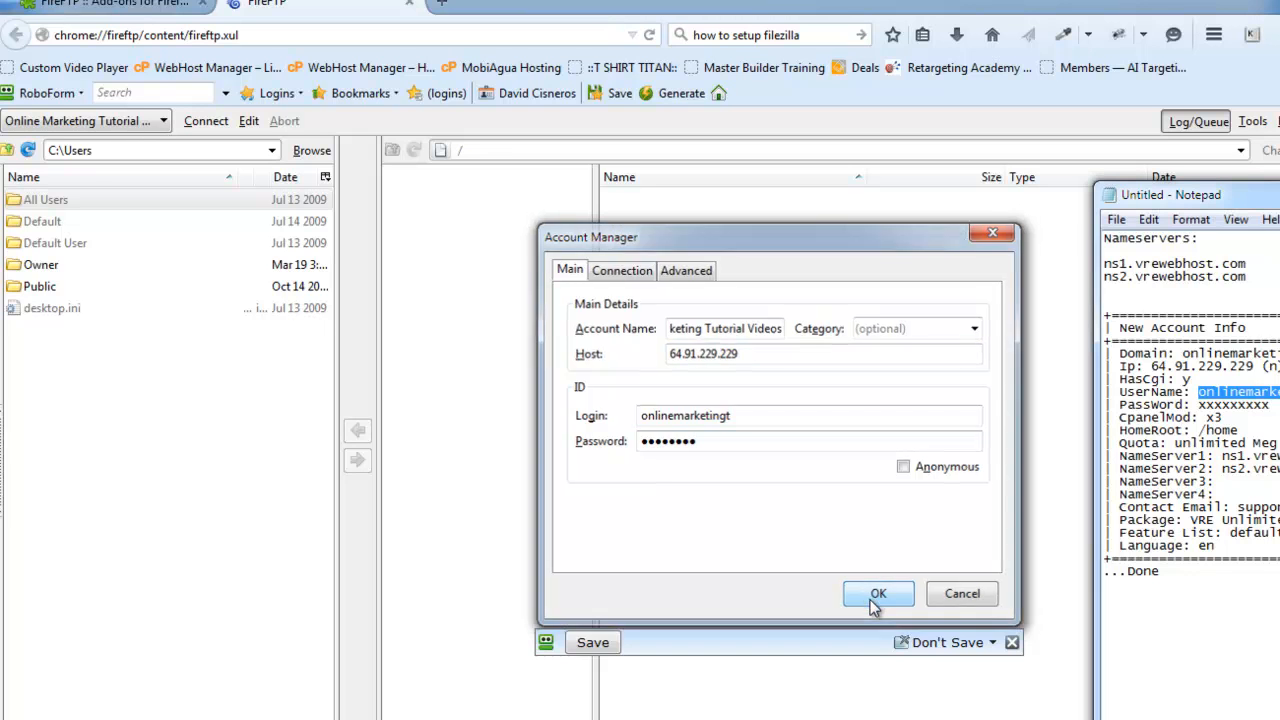
# Connect to the new account's server, look inside the local Owner folder, and return to C:\Users.
pyautogui.click(206, 122)
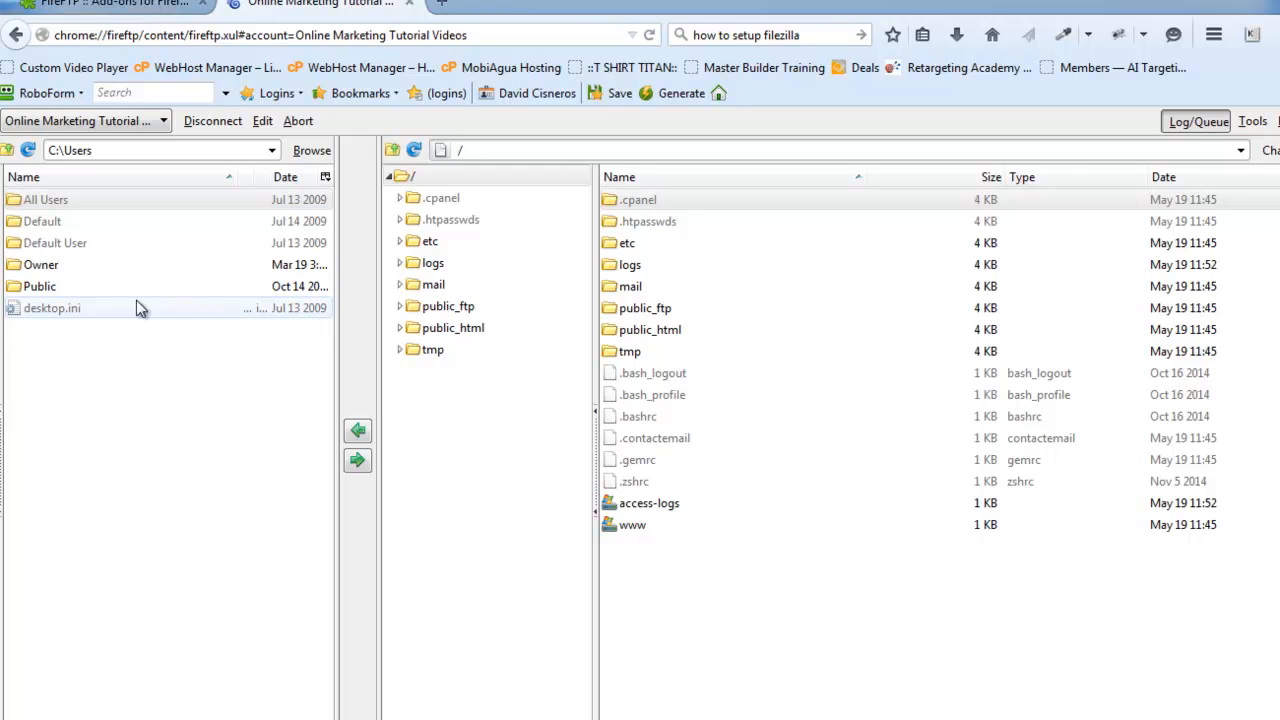
pyautogui.doubleClick(82, 268)
pyautogui.click(71, 437)
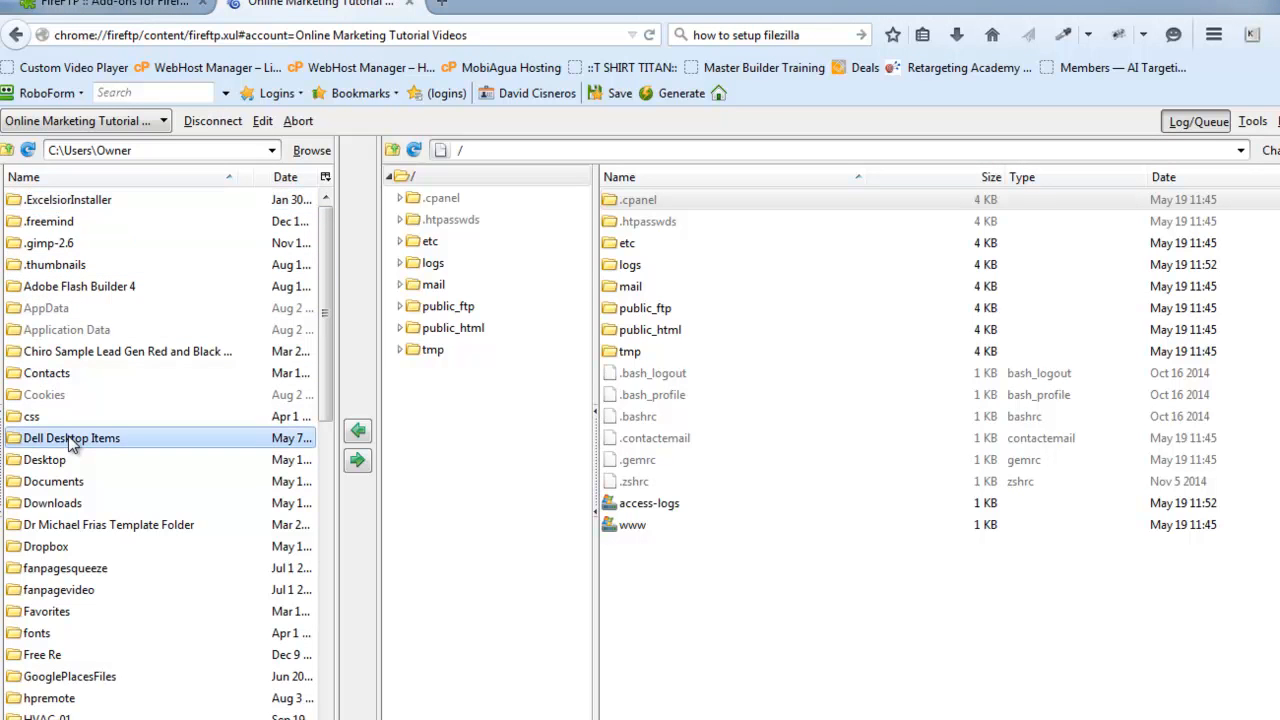
pyautogui.click(44, 460)
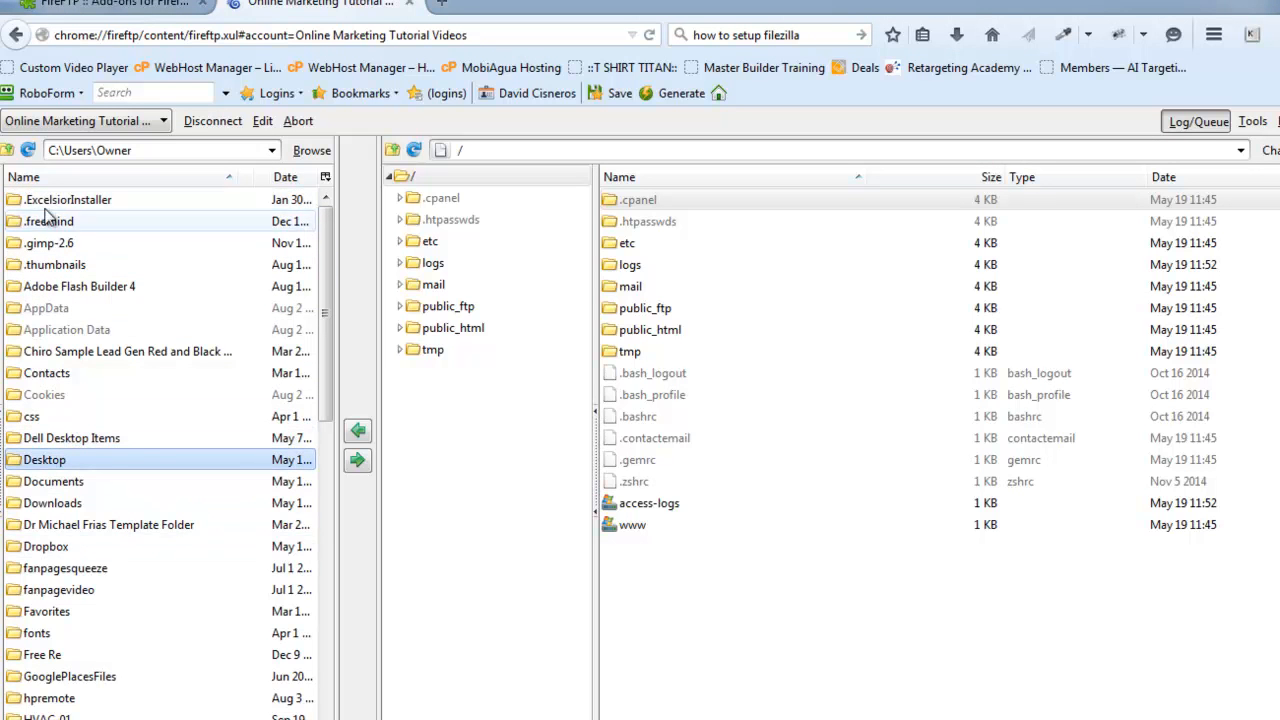
pyautogui.click(8, 150)
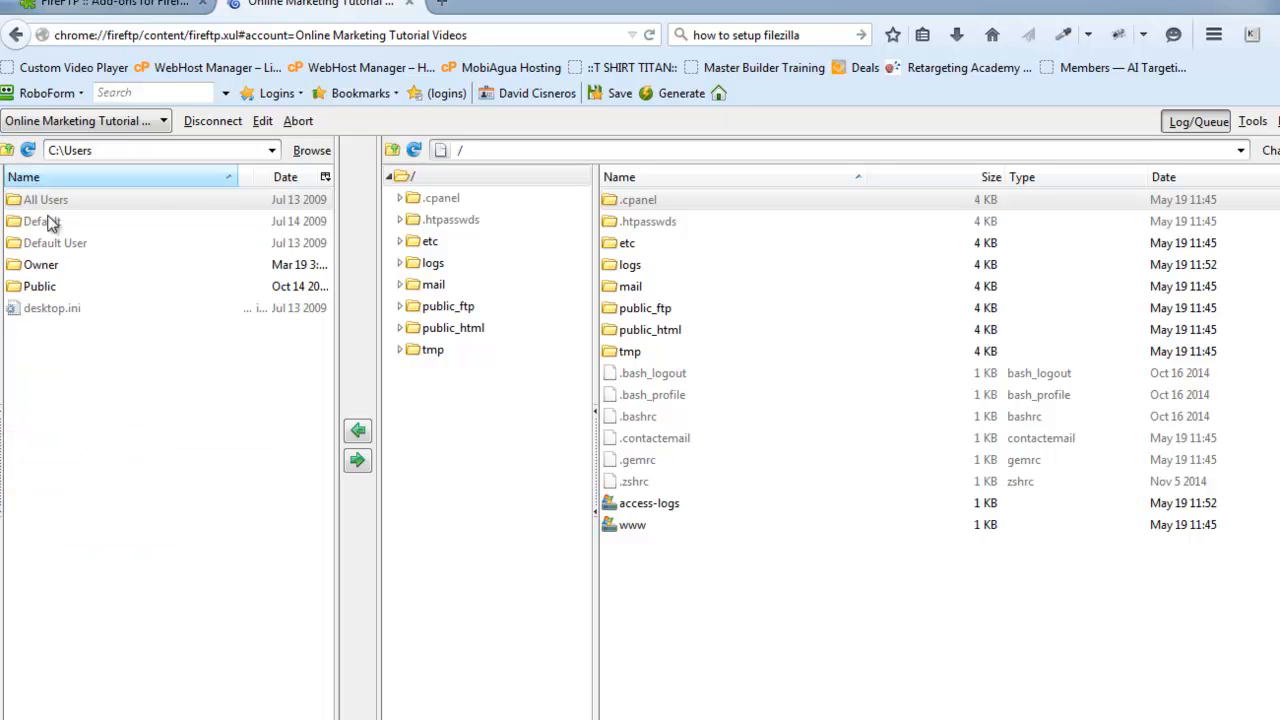
# Open the public_html folder on the remote server.
pyautogui.click(668, 336)
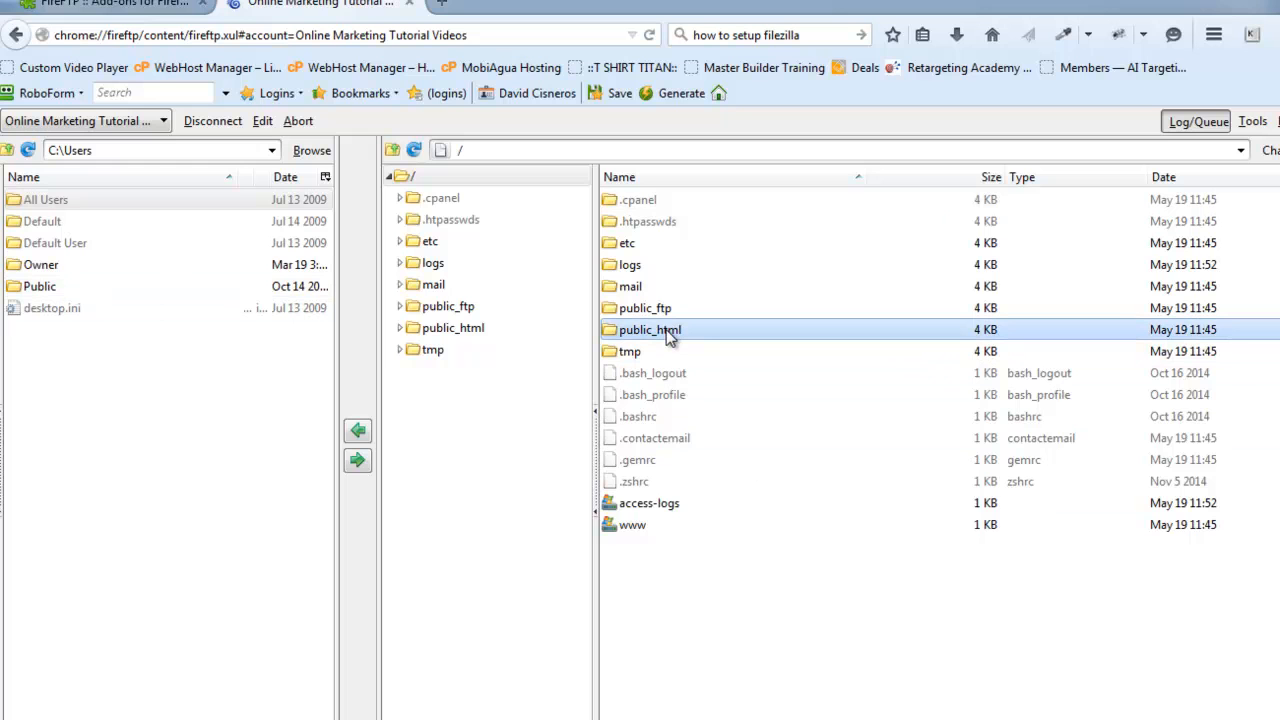
pyautogui.doubleClick(668, 337)
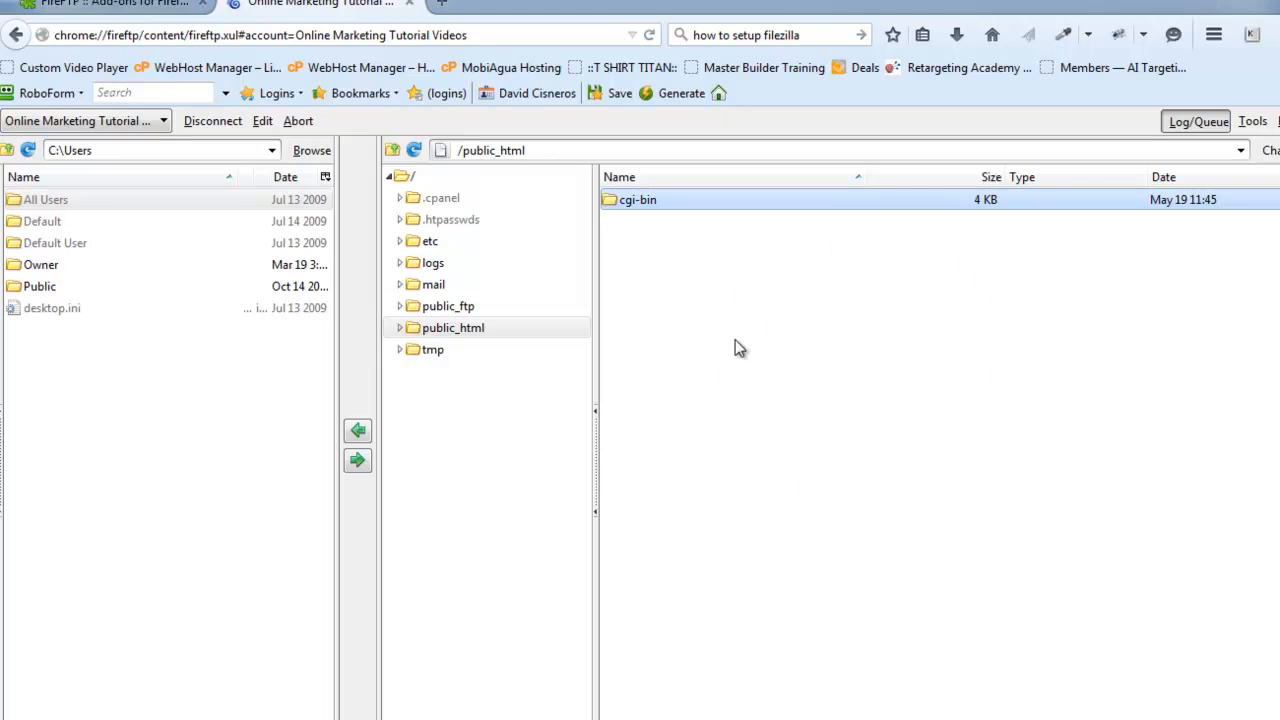
# Load onlinemarketingtutorialvideos.com in a new tab to check the live site, and return to the FireFTP tab.
pyautogui.click(443, 4)
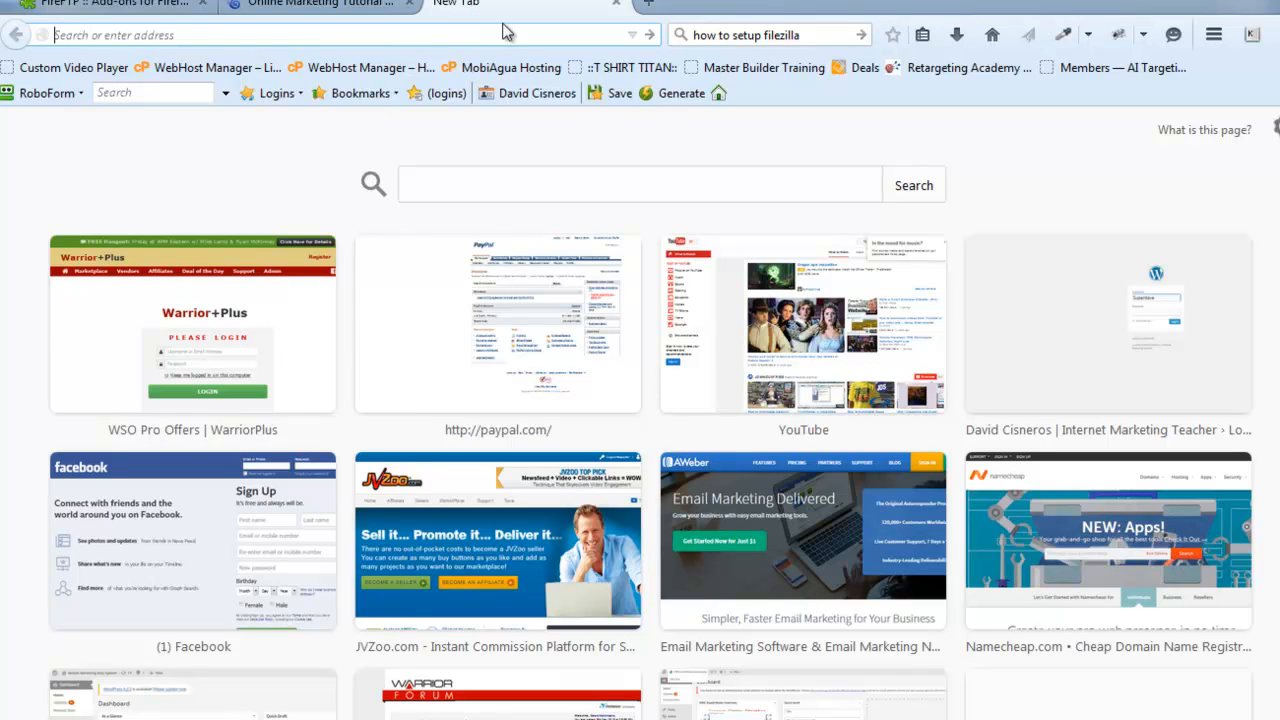
pyautogui.write('online')
pyautogui.write('marketi')
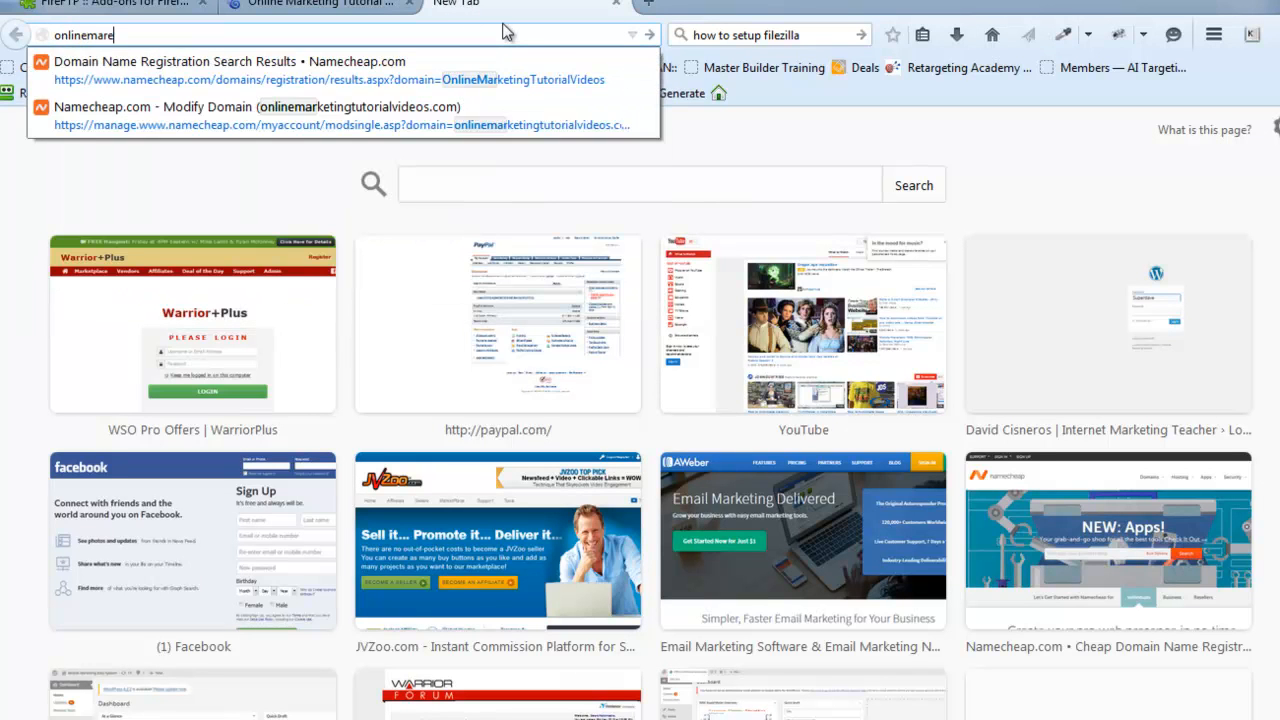
pyautogui.write('ngtu')
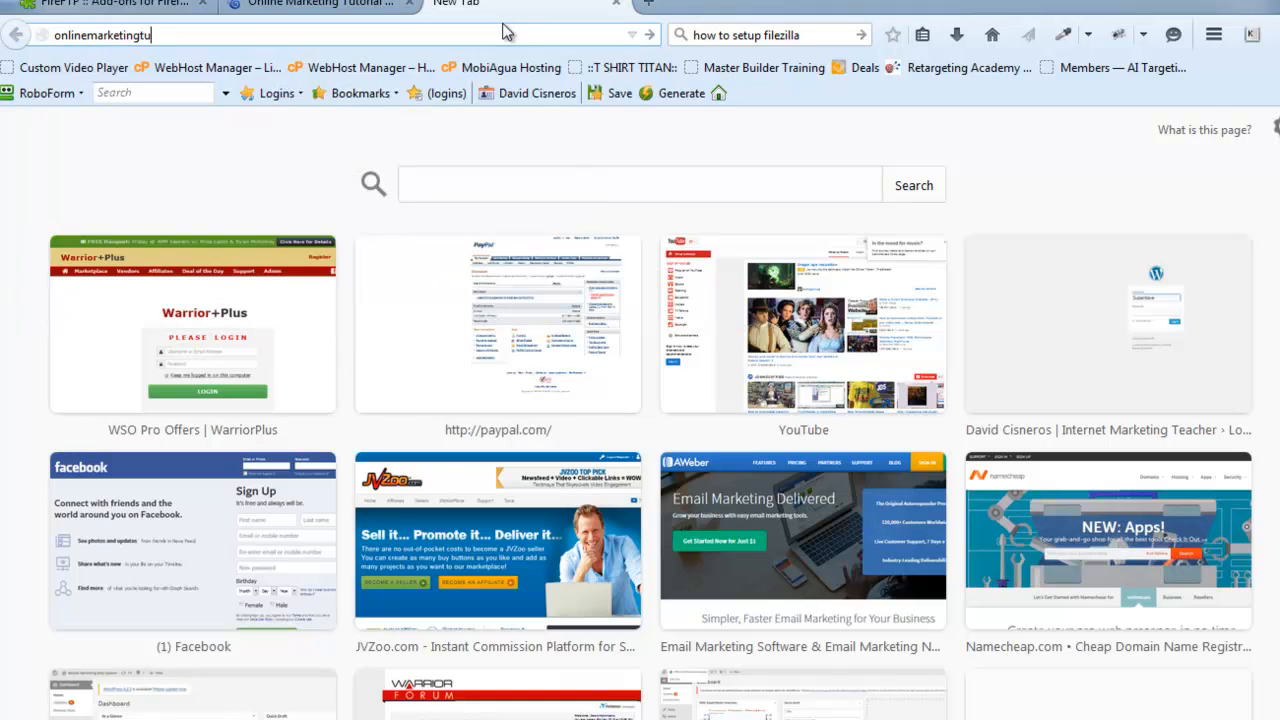
pyautogui.write('torialvideos.com')
pyautogui.press('Return')
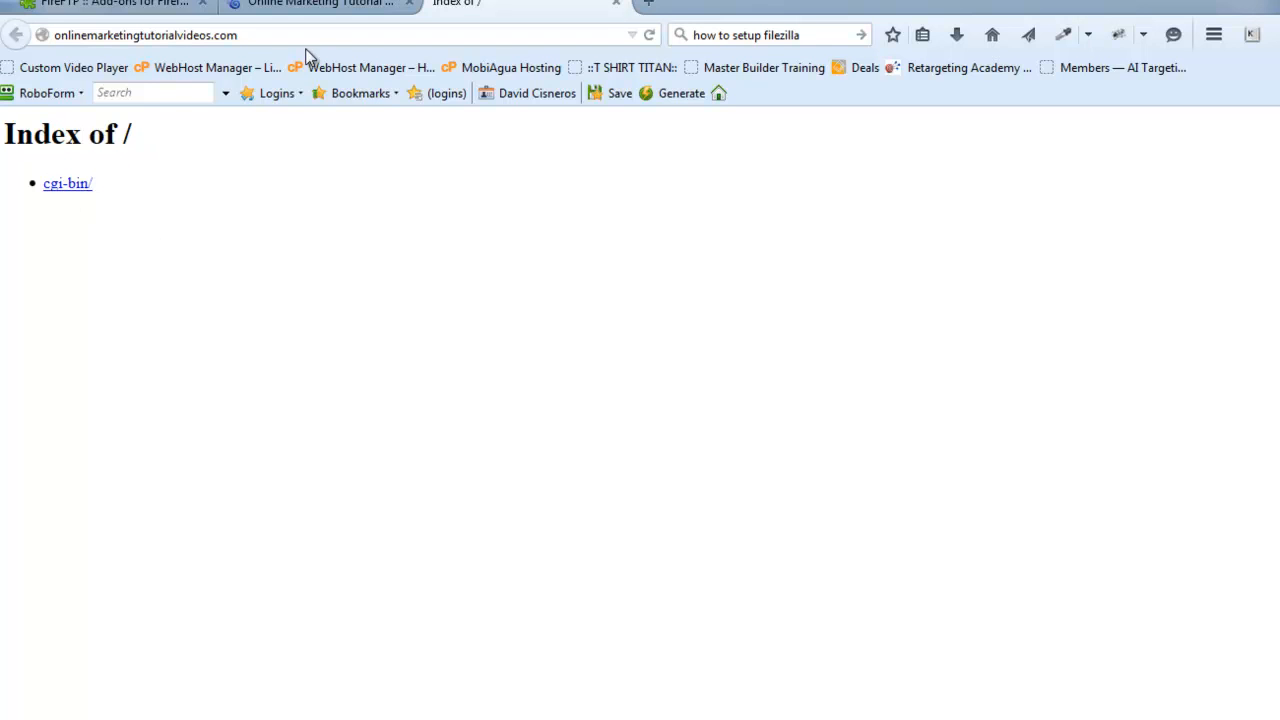
pyautogui.click(334, 8)
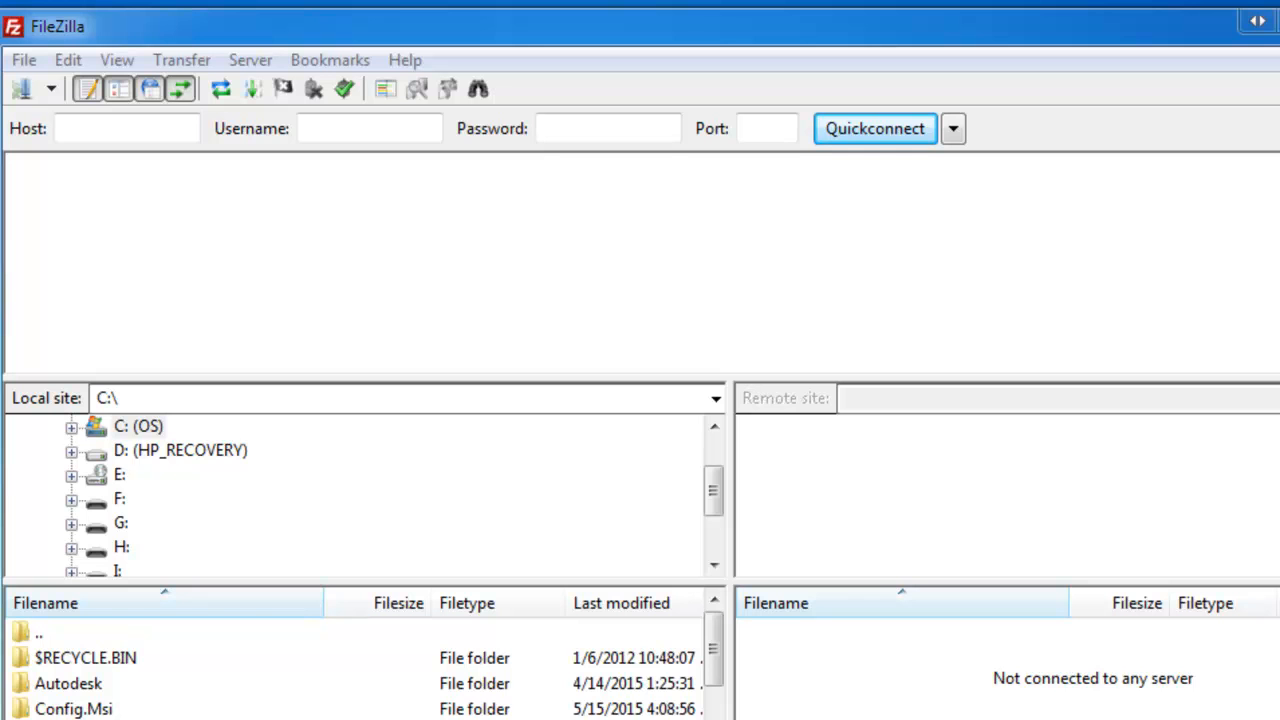
# Add a new site in FileZilla's Site Manager and set its encryption to Only use plain FTP (insecure).
pyautogui.moveTo(640, 0); pyautogui.dragTo(1267, 304)
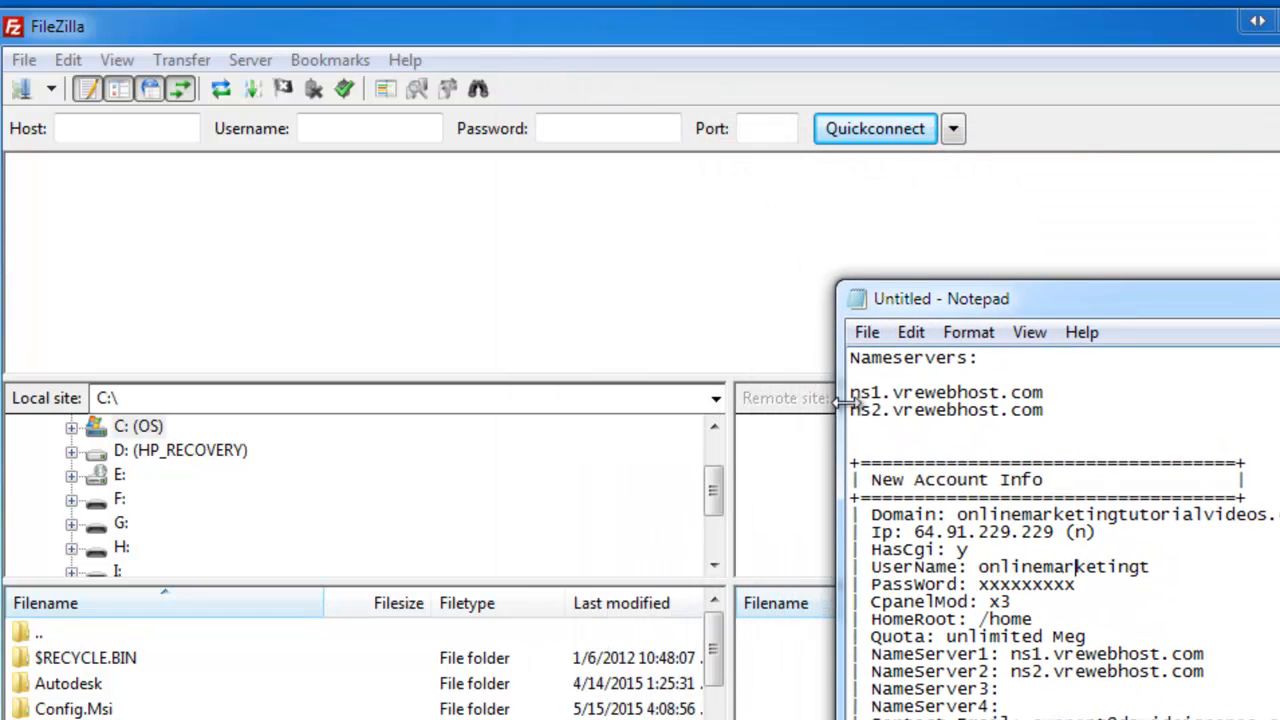
pyautogui.click(22, 90)
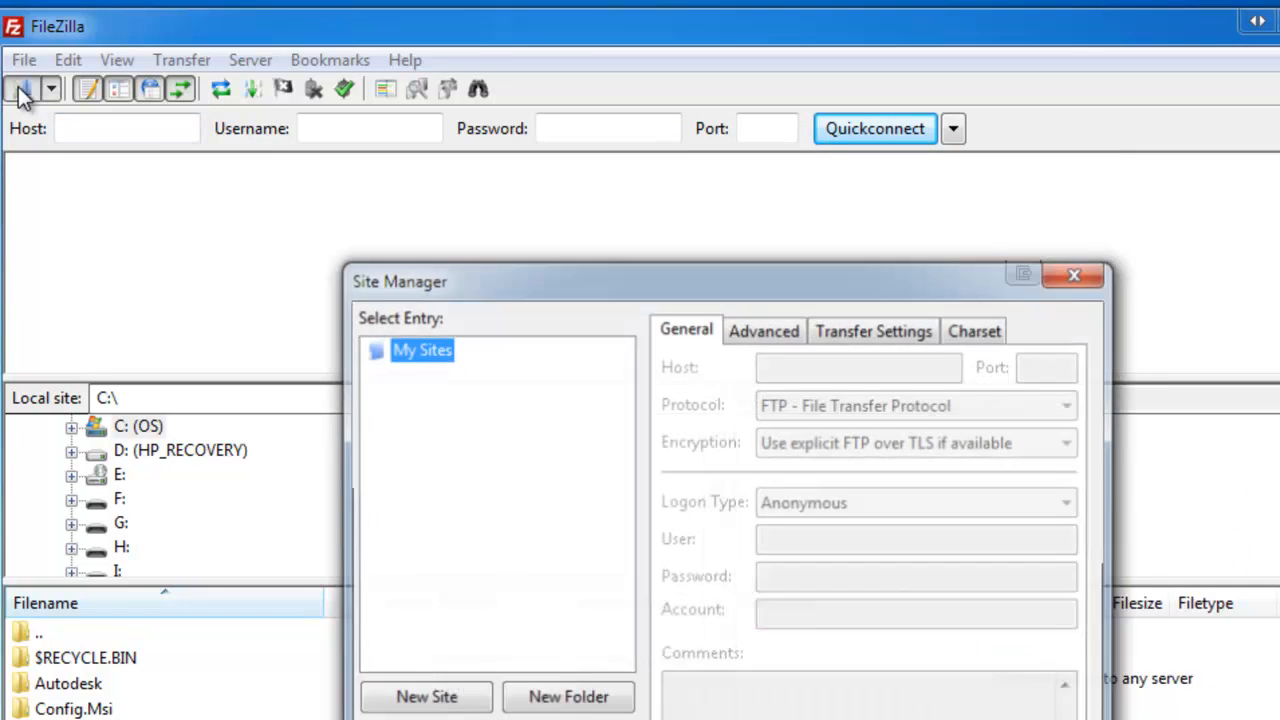
pyautogui.click(424, 694)
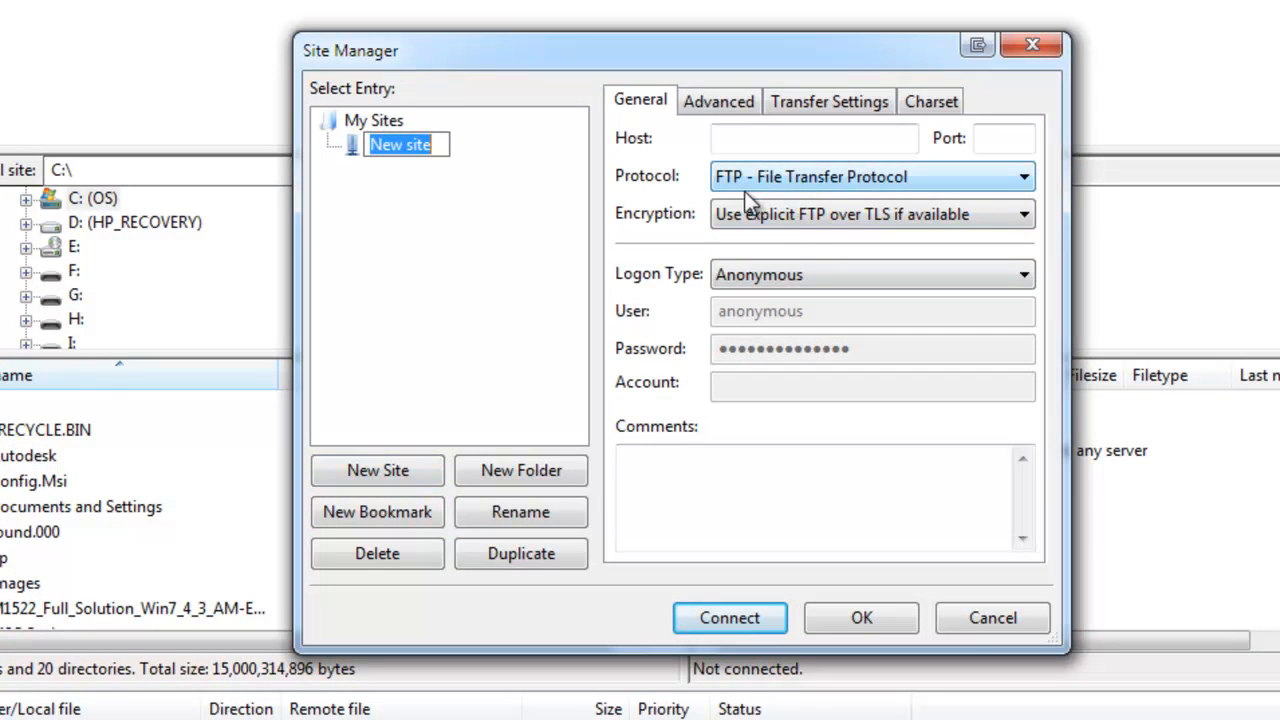
pyautogui.click(774, 179)
pyautogui.click(775, 179)
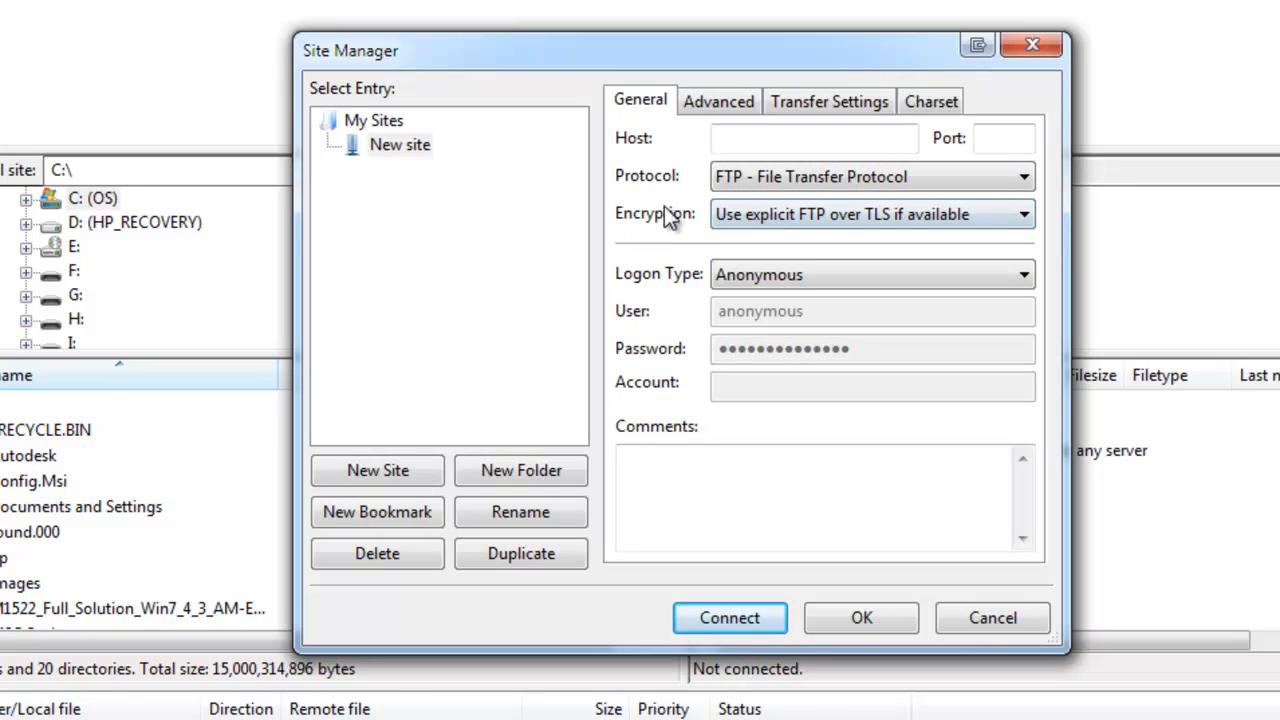
pyautogui.click(772, 218)
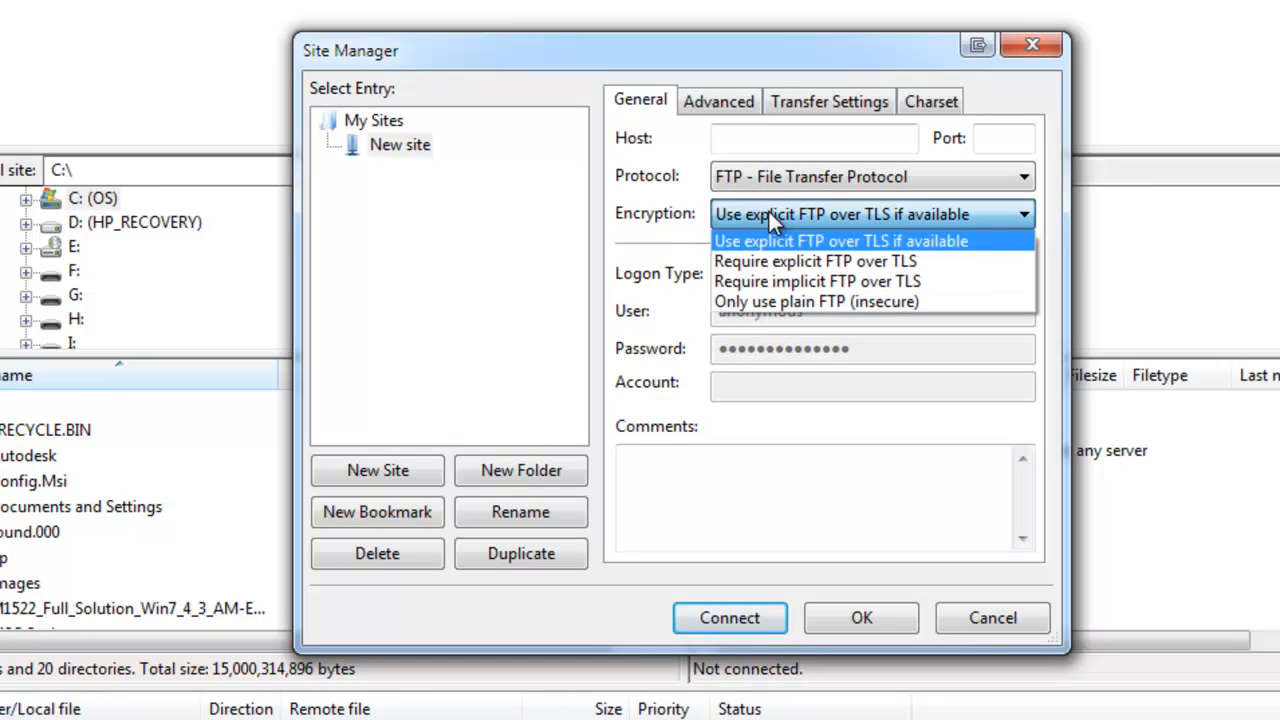
pyautogui.click(789, 300)
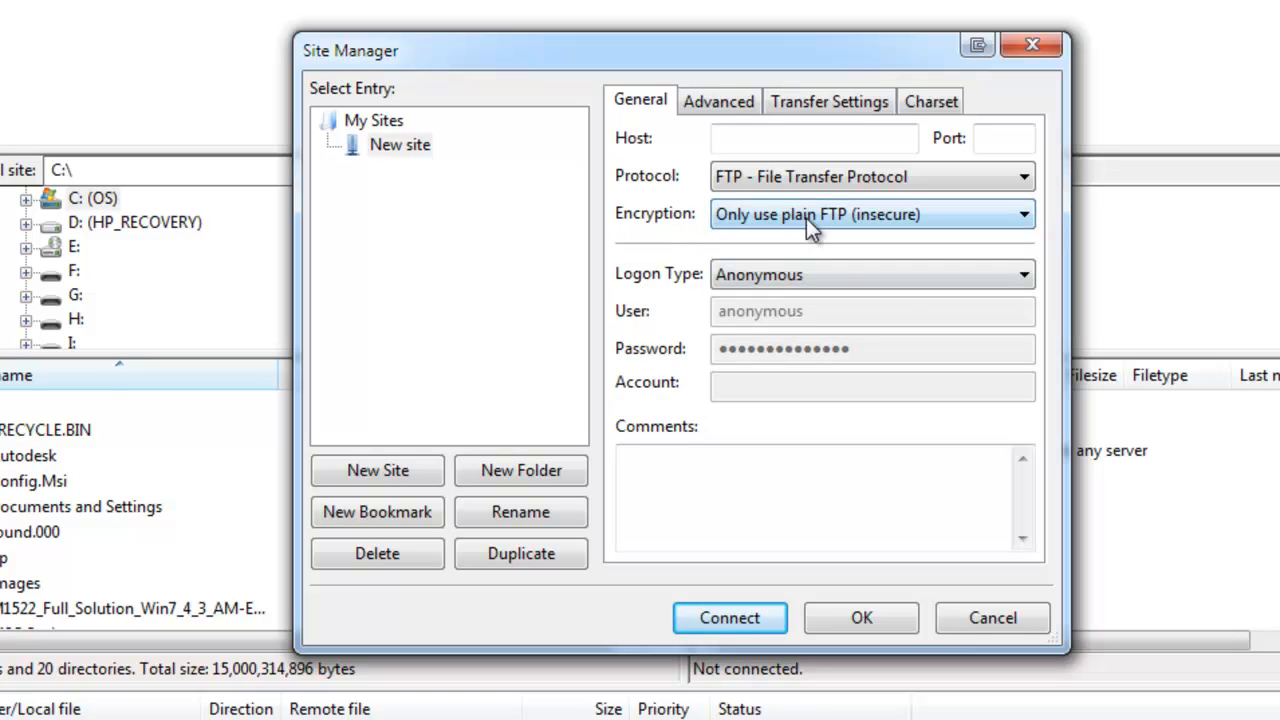
# Set the logon type to Ask for password and replace the user with onlinemarketingt copied from the notes.
pyautogui.click(762, 273)
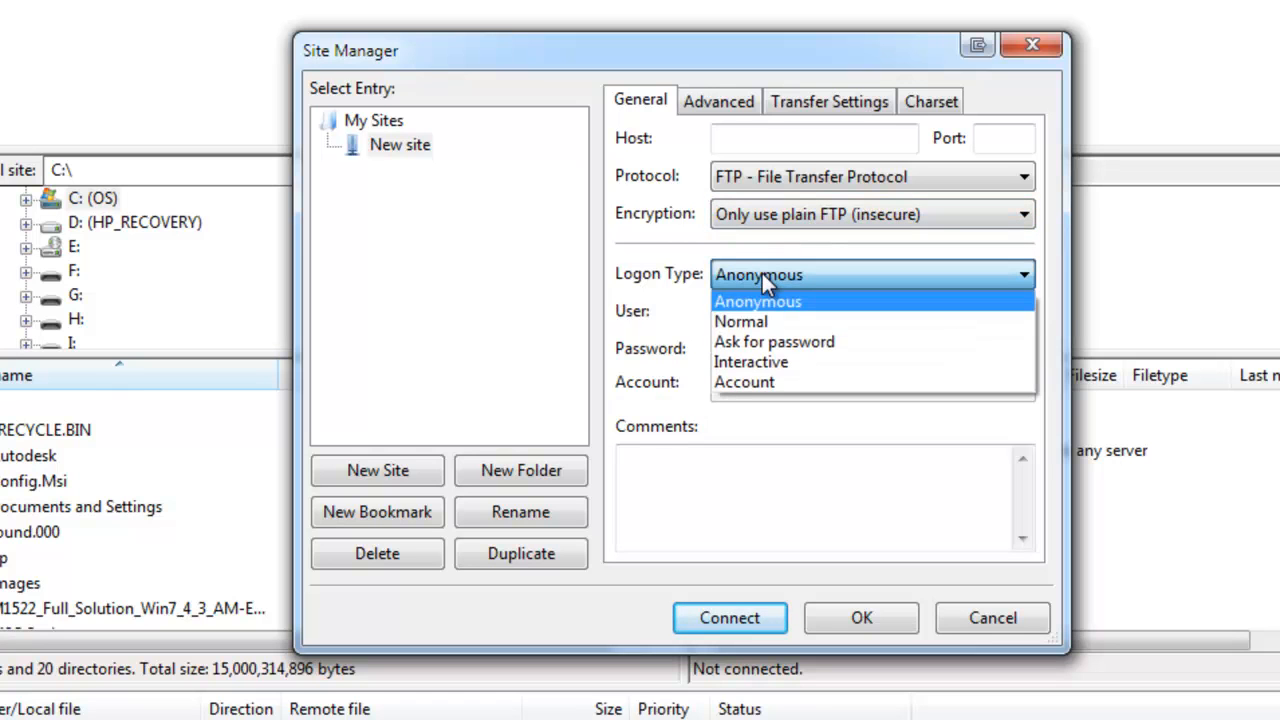
pyautogui.click(757, 336)
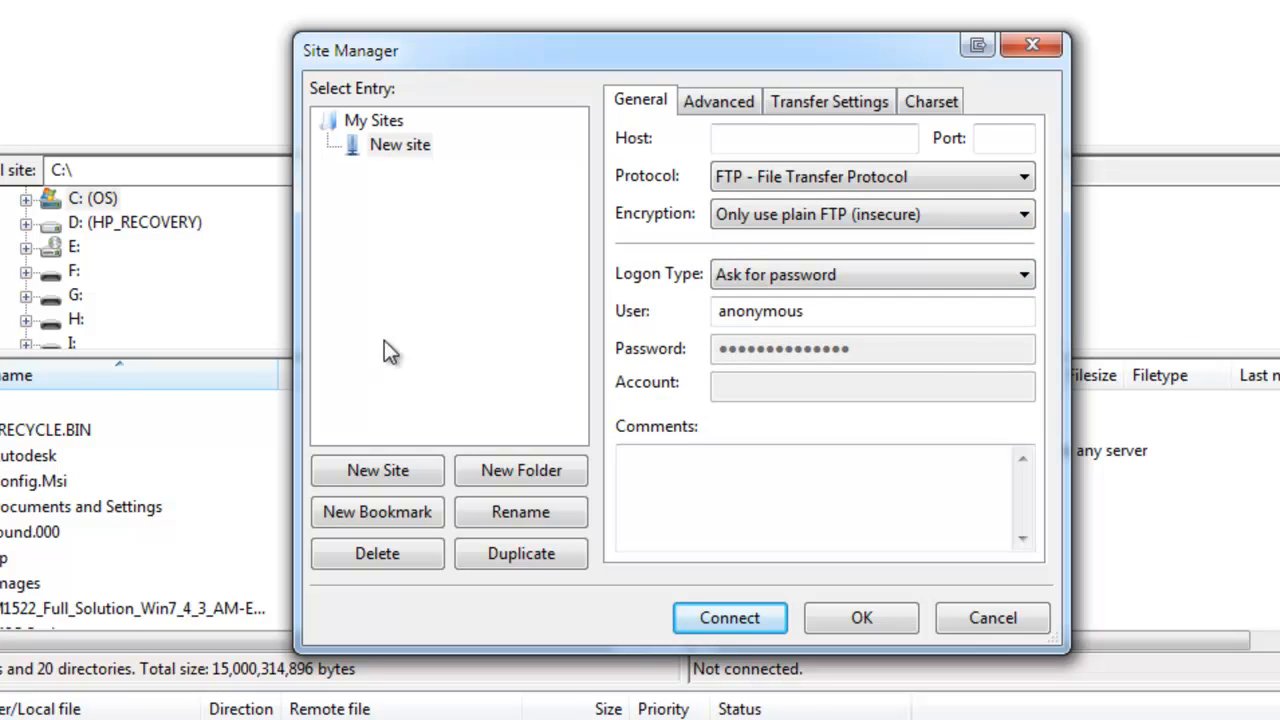
pyautogui.hotkey('alt', 'Tab')
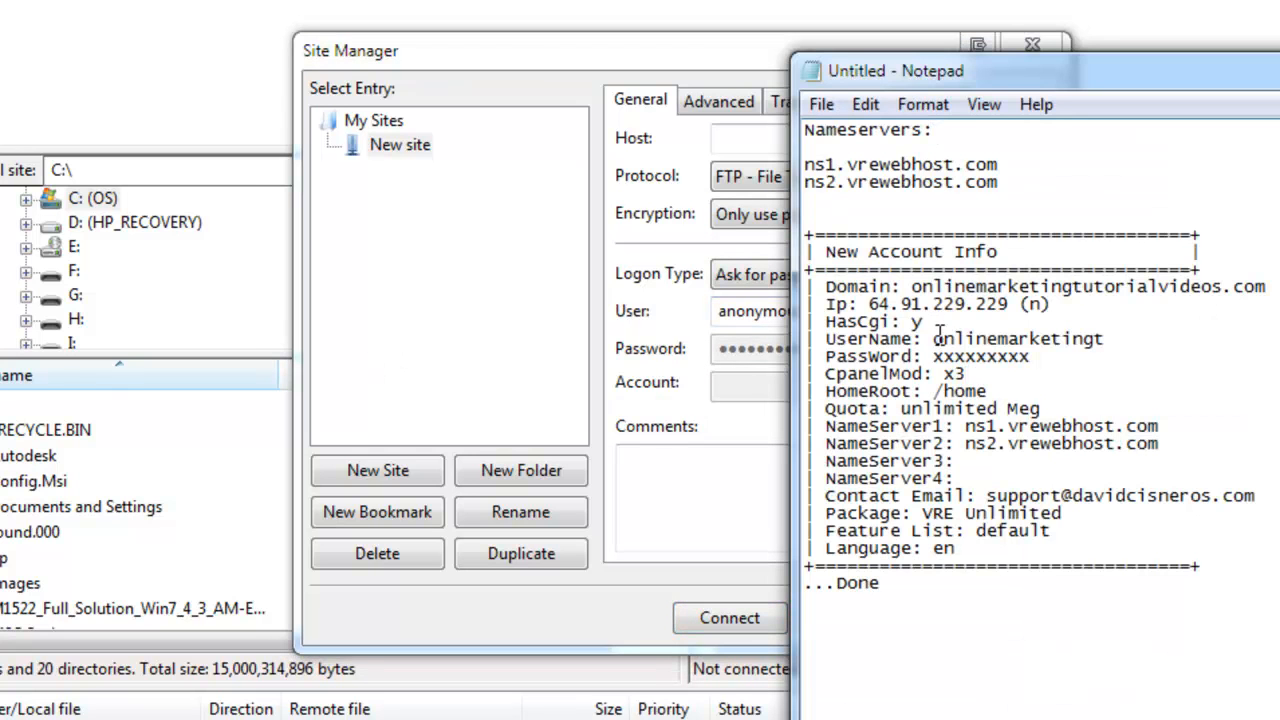
pyautogui.moveTo(935, 339); pyautogui.dragTo(1065, 339)
pyautogui.moveTo(934, 339); pyautogui.dragTo(1104, 340)
pyautogui.rightClick(1088, 337)
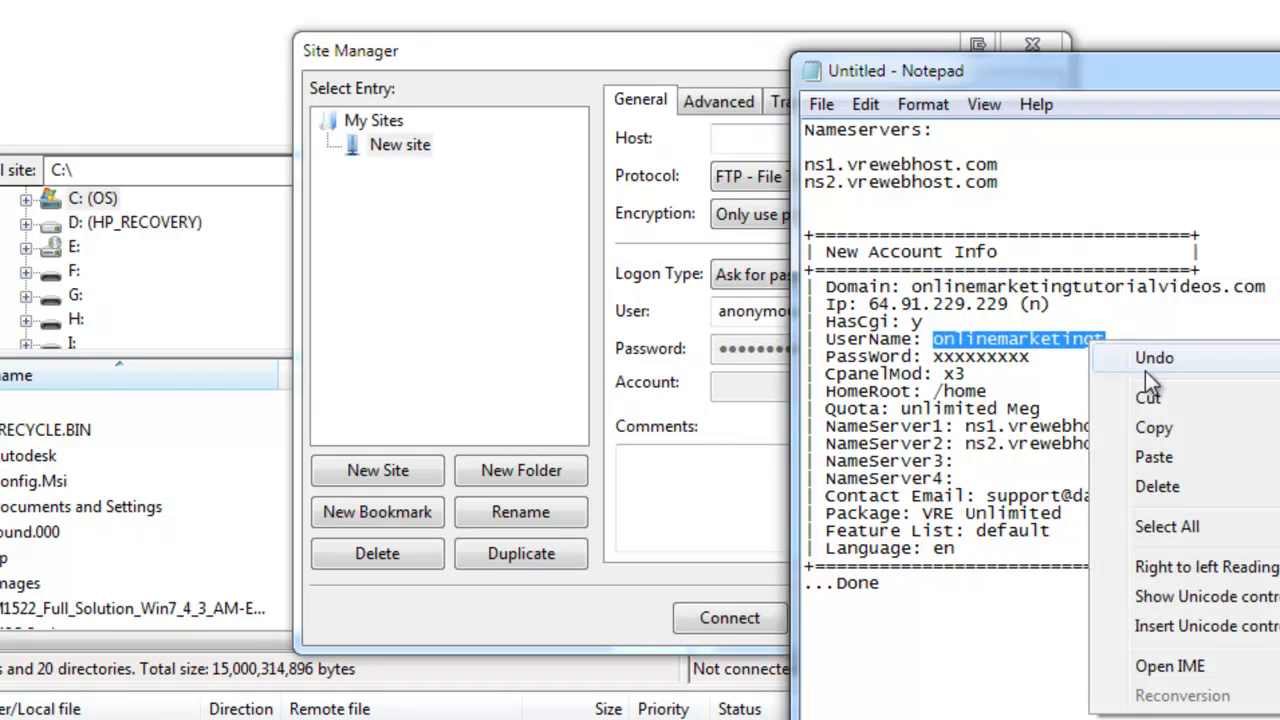
pyautogui.click(1163, 427)
pyautogui.click(751, 314)
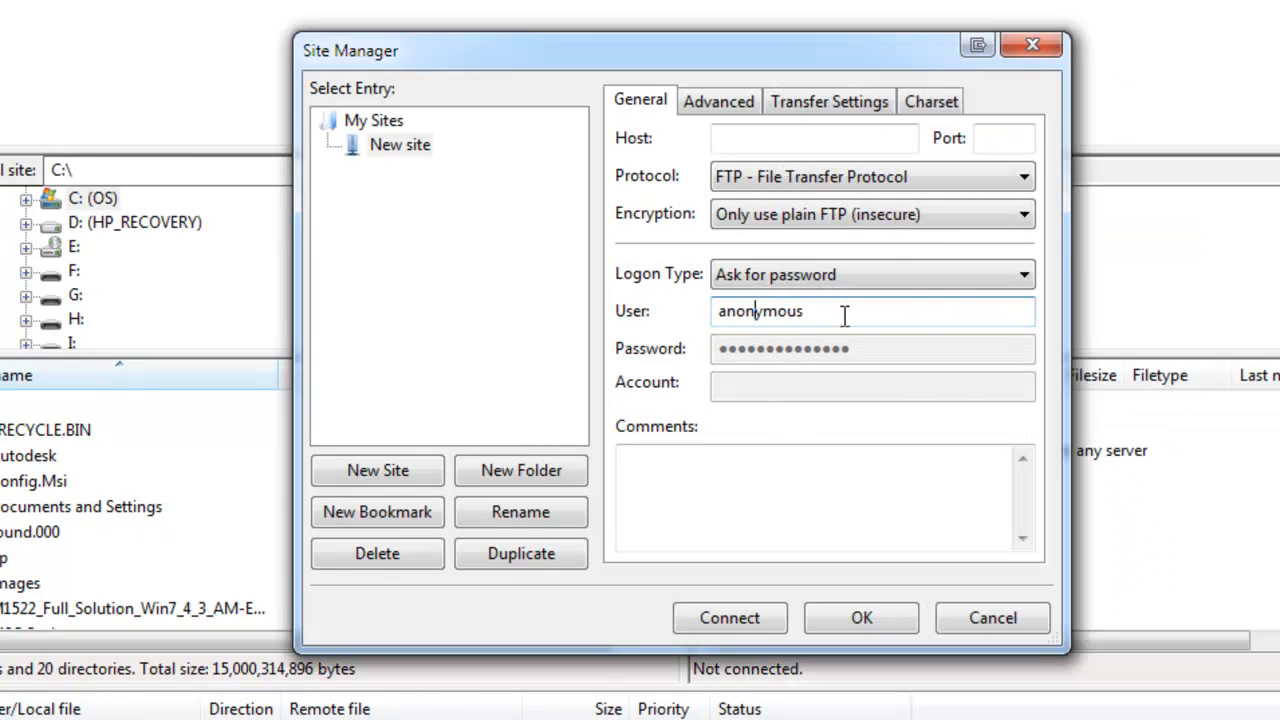
pyautogui.moveTo(846, 314); pyautogui.dragTo(645, 300)
pyautogui.hotkey('ctrl', 'v')
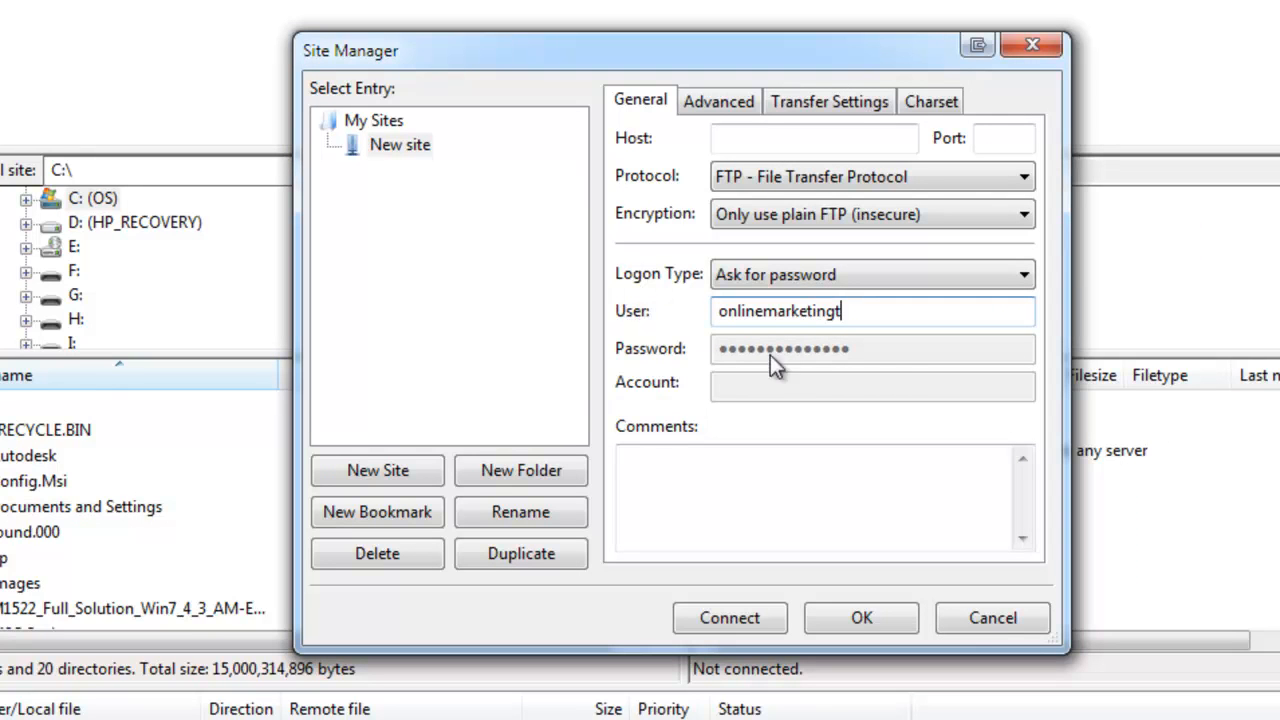
# Set the logon type to Normal, enter the account password, and try to connect.
pyautogui.click(773, 273)
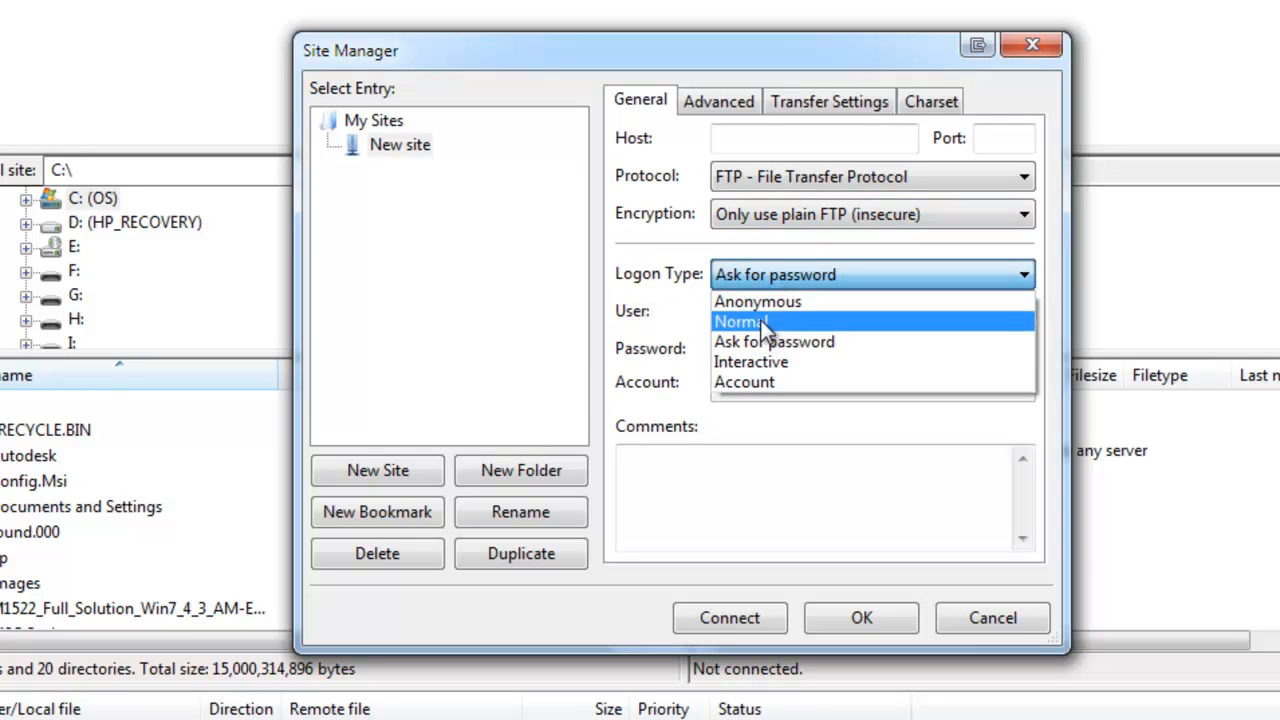
pyautogui.click(758, 321)
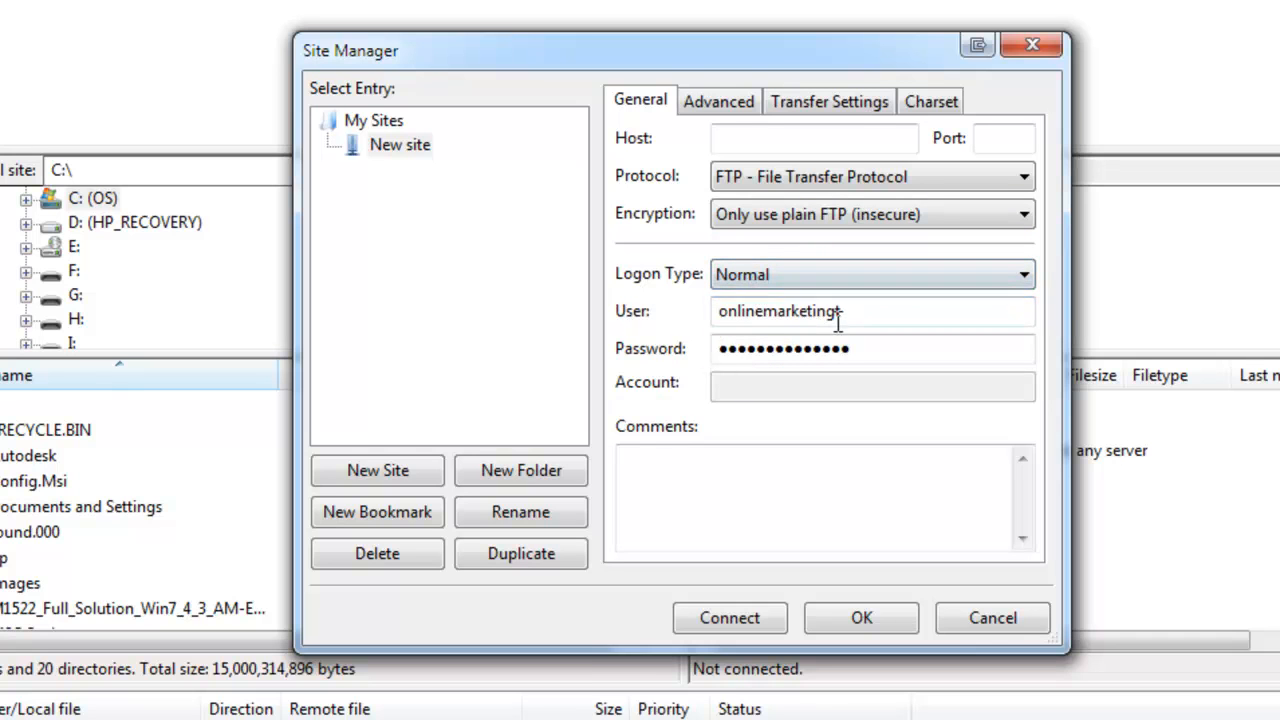
pyautogui.moveTo(849, 311); pyautogui.dragTo(686, 316)
pyautogui.moveTo(871, 350); pyautogui.dragTo(668, 362)
pyautogui.write('******')
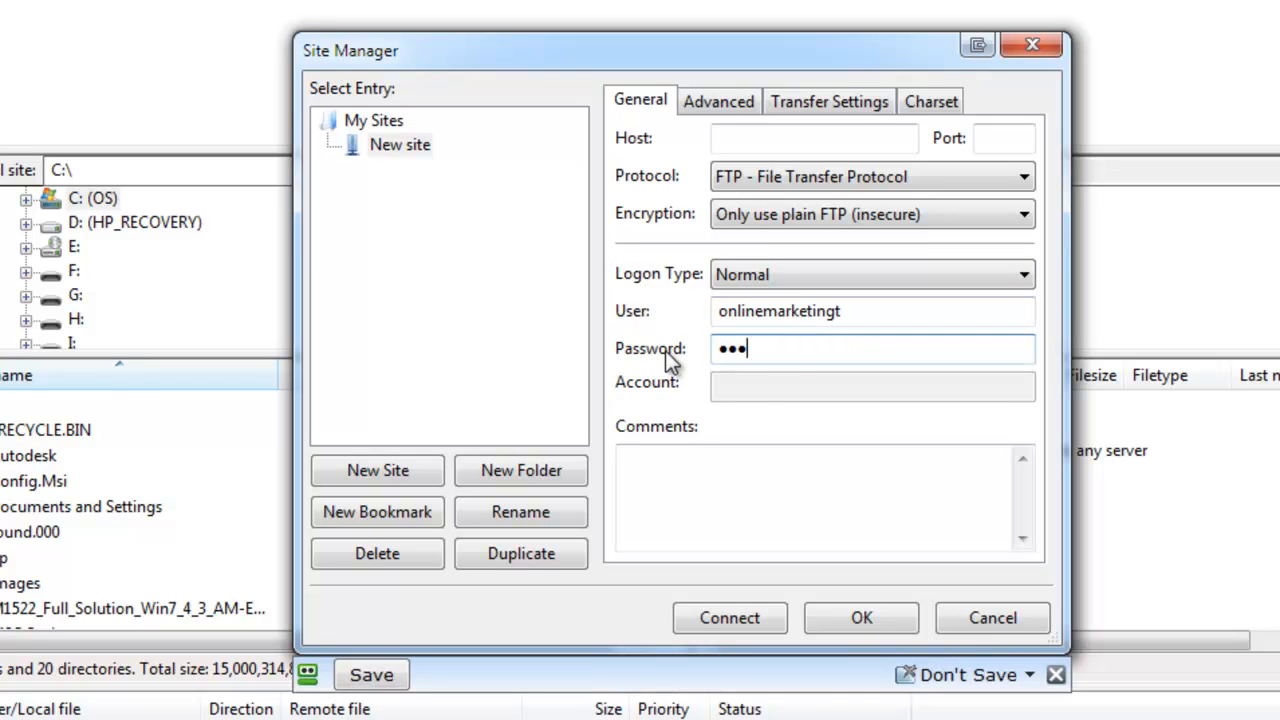
pyautogui.write('**')
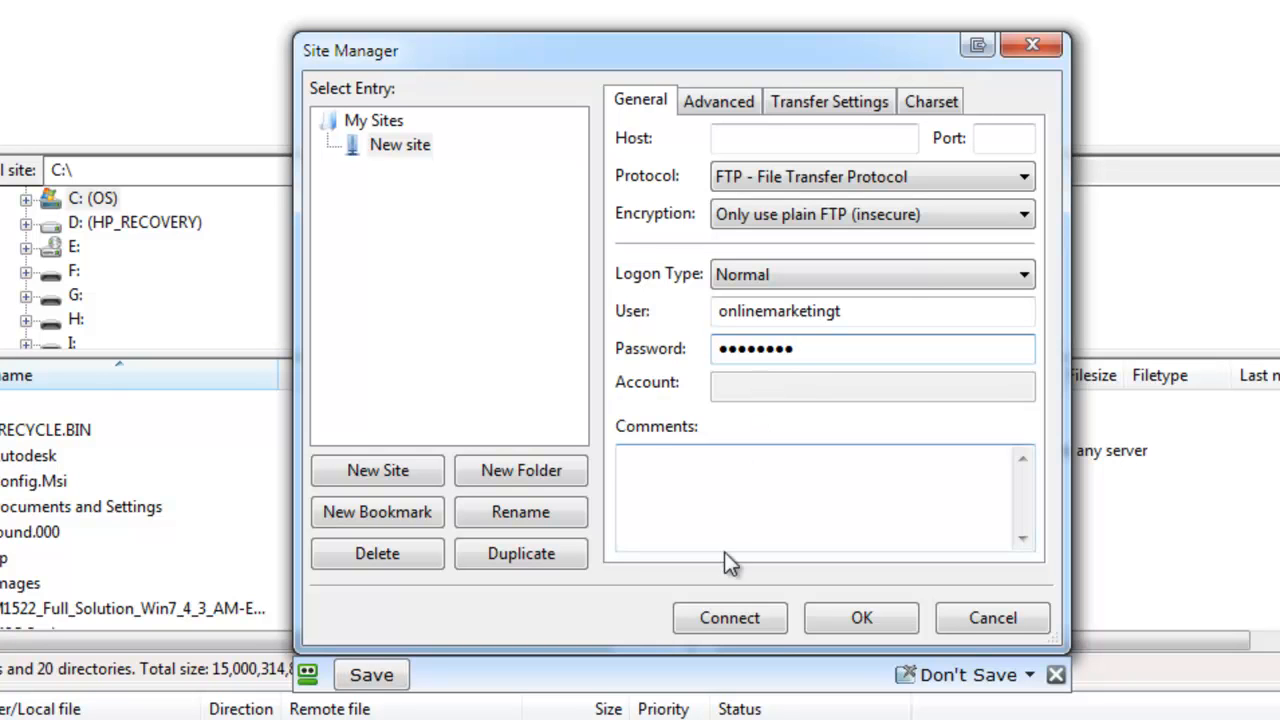
pyautogui.click(719, 620)
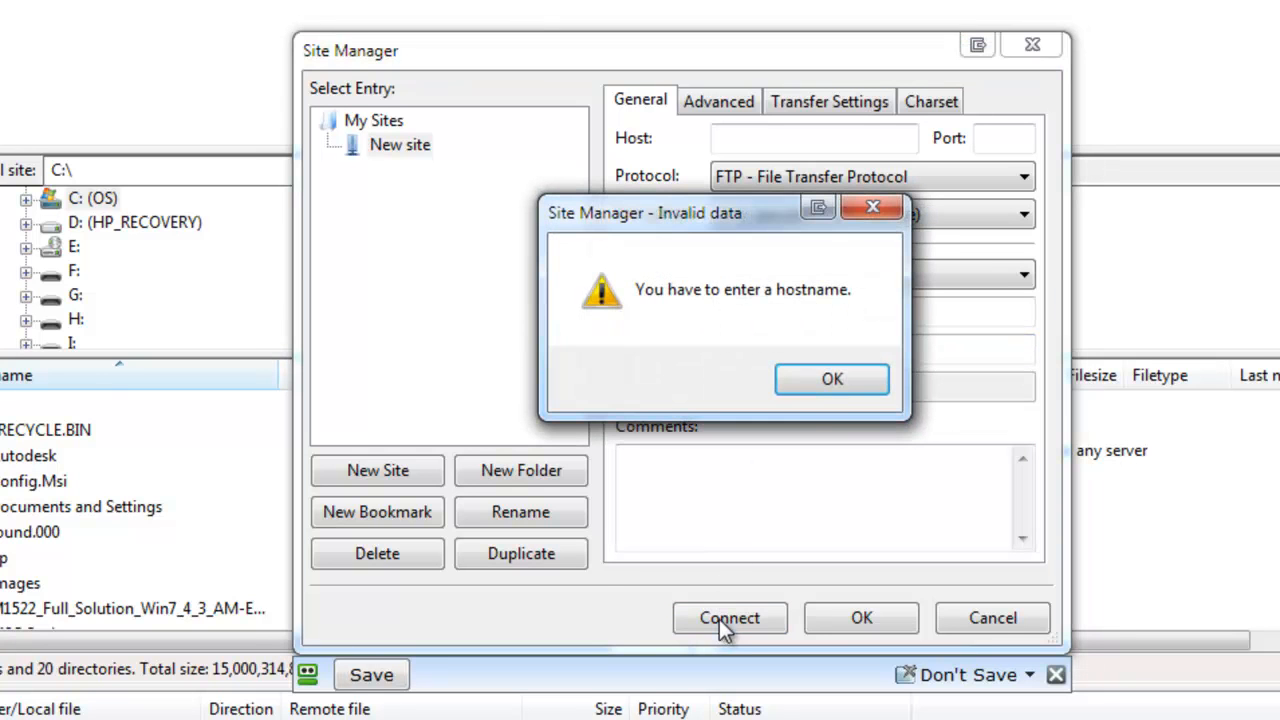
pyautogui.click(828, 381)
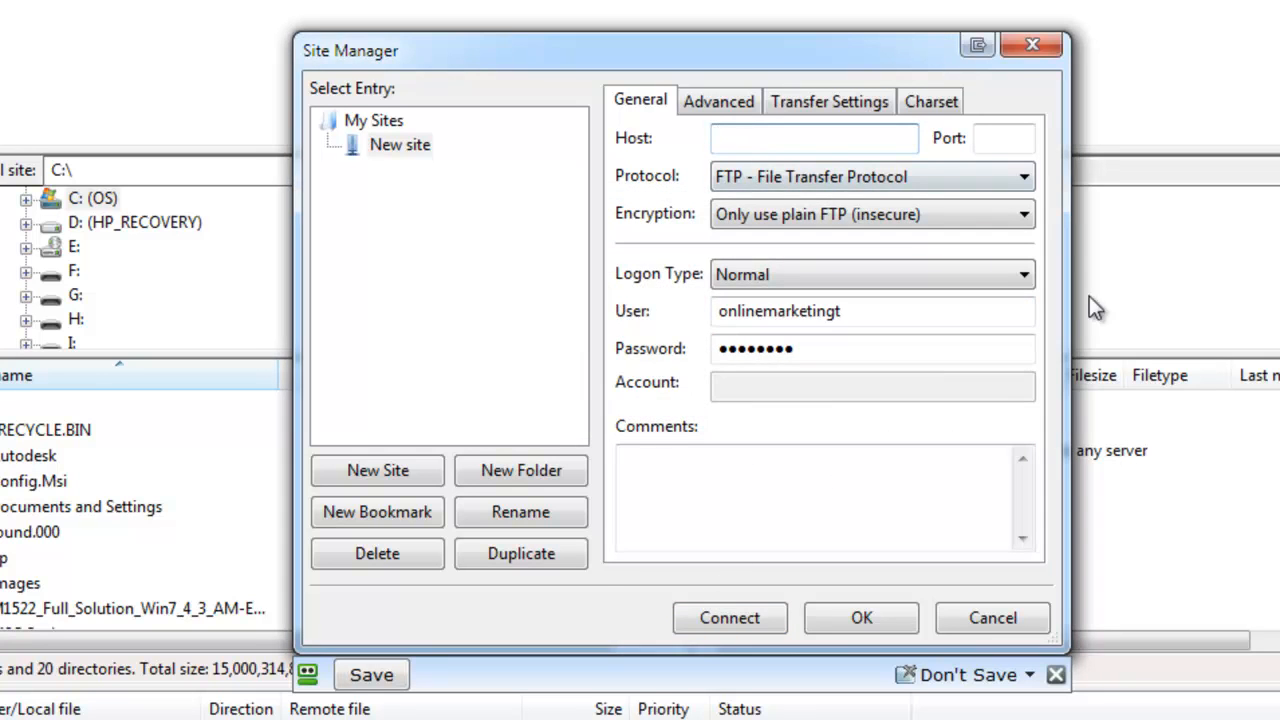
# Copy the domain onlinemarketingtutorialvideos.com from the notes into the site's host, and connect to the server.
pyautogui.hotkey('alt', 'Tab')
pyautogui.moveTo(912, 287); pyautogui.dragTo(1266, 288)
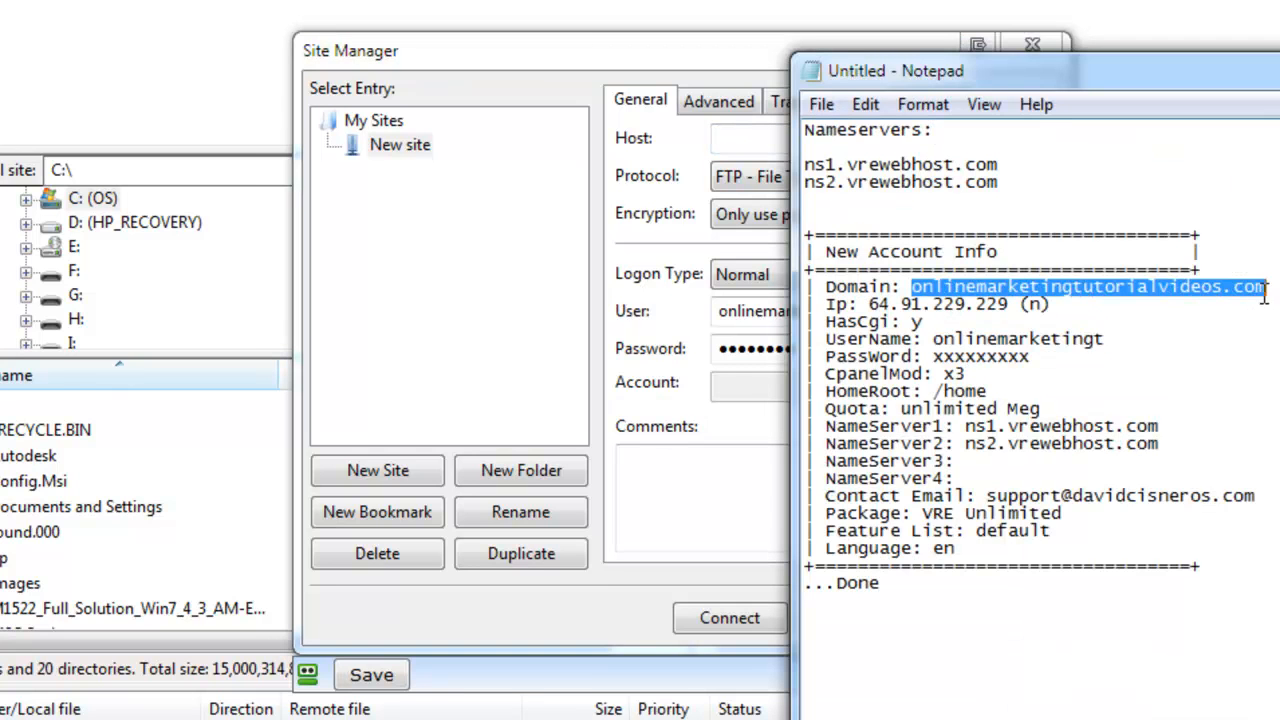
pyautogui.rightClick(1251, 286)
pyautogui.click(1265, 381)
pyautogui.click(730, 138)
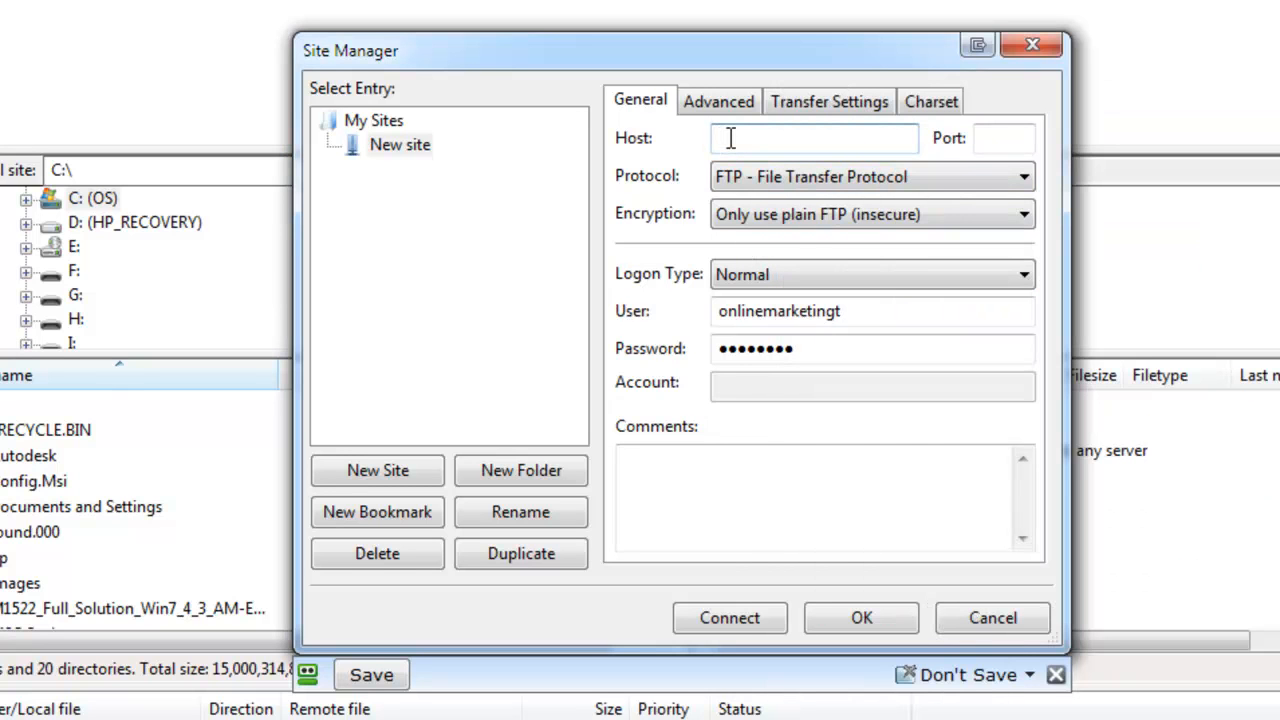
pyautogui.hotkey('ctrl', 'v')
pyautogui.moveTo(785, 138); pyautogui.dragTo(680, 143)
pyautogui.click(772, 140)
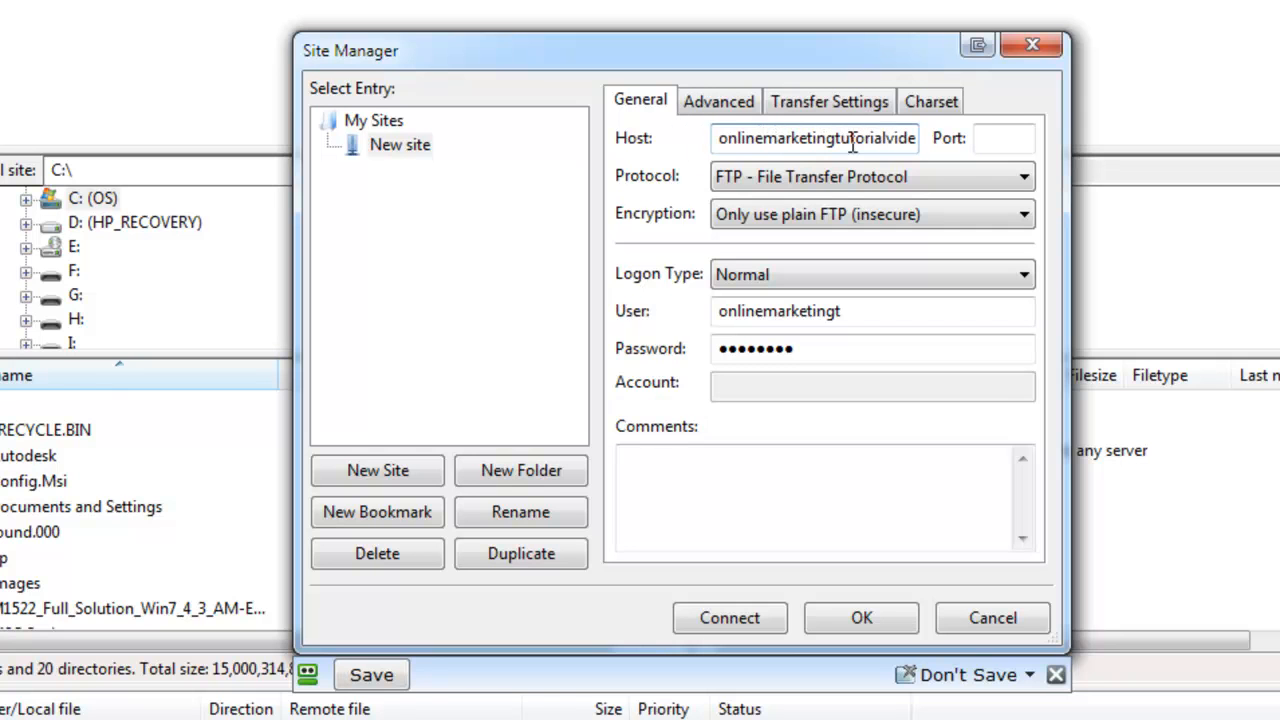
pyautogui.click(747, 621)
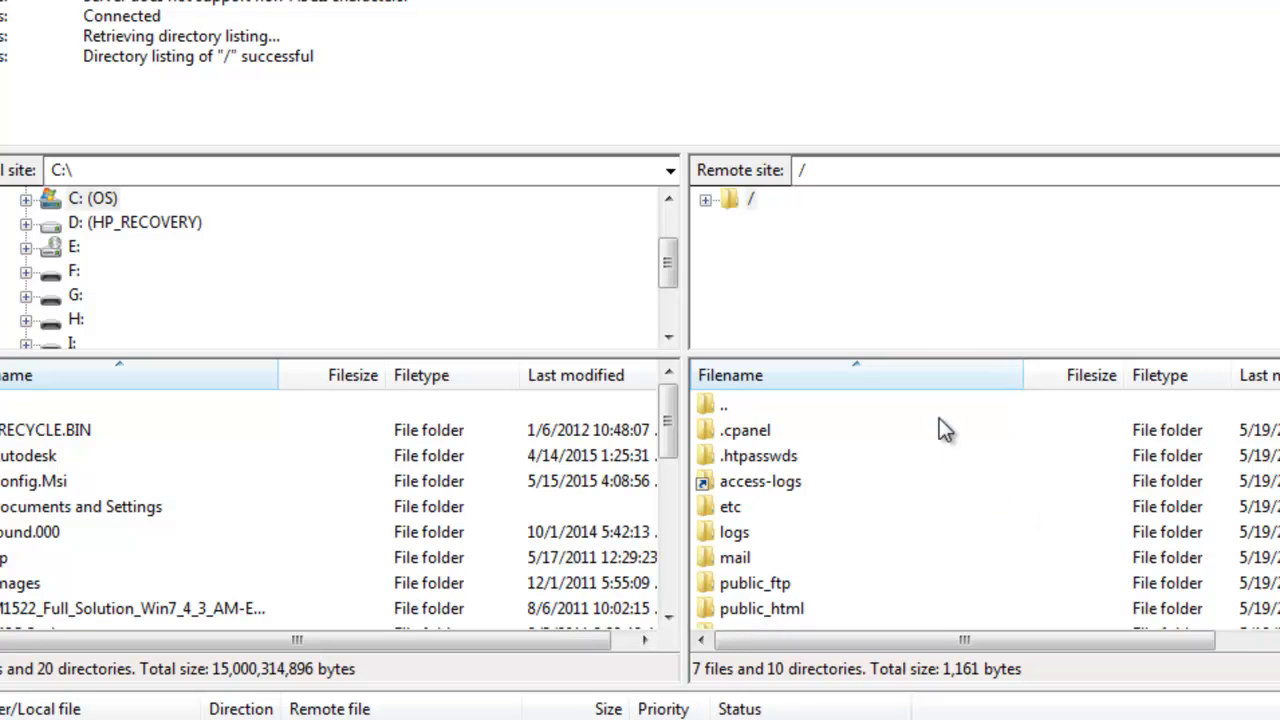
# Open the public_html folder on the remote server and choose Desktop as the local folder.
pyautogui.doubleClick(778, 610)
pyautogui.click(766, 436)
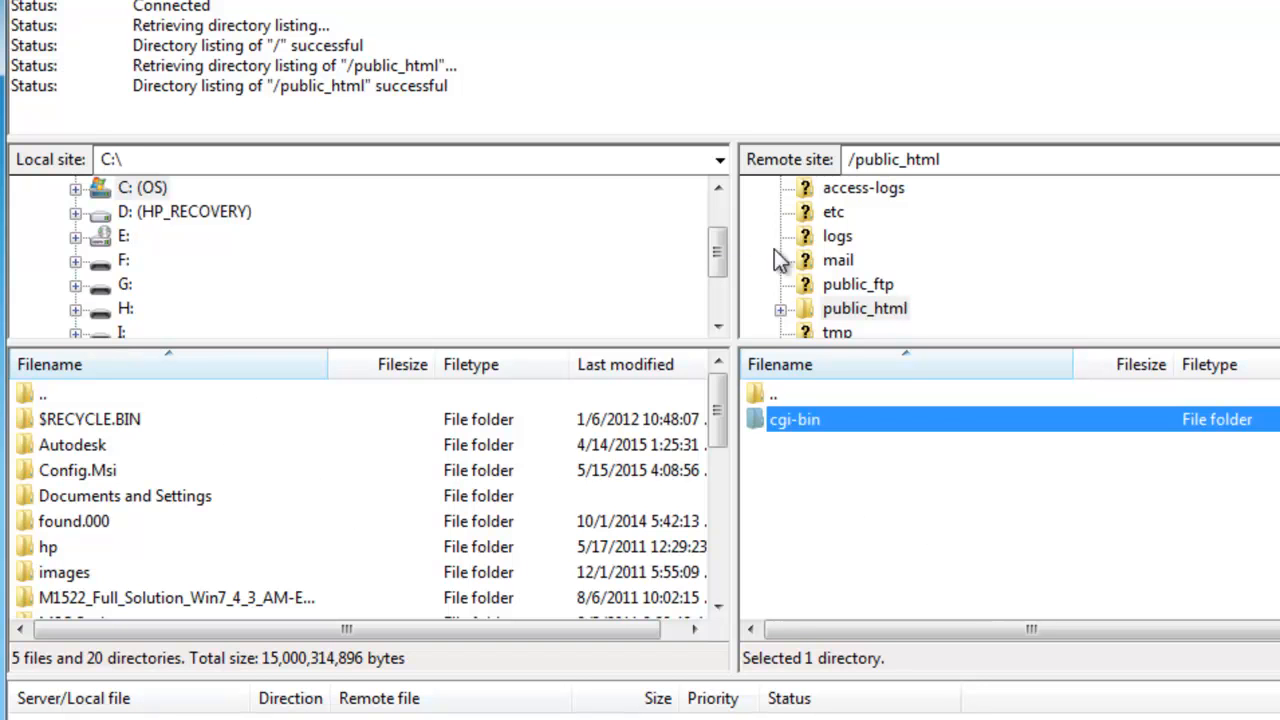
pyautogui.moveTo(715, 251); pyautogui.dragTo(719, 213)
pyautogui.click(78, 188)
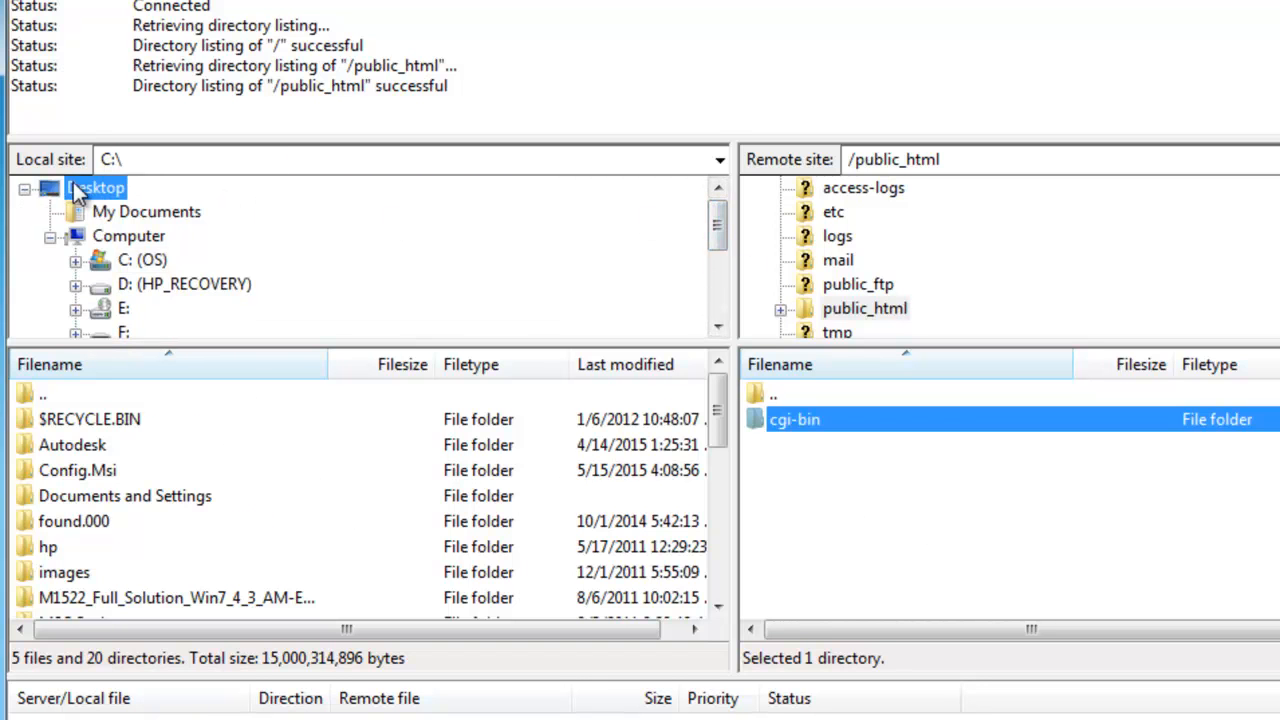